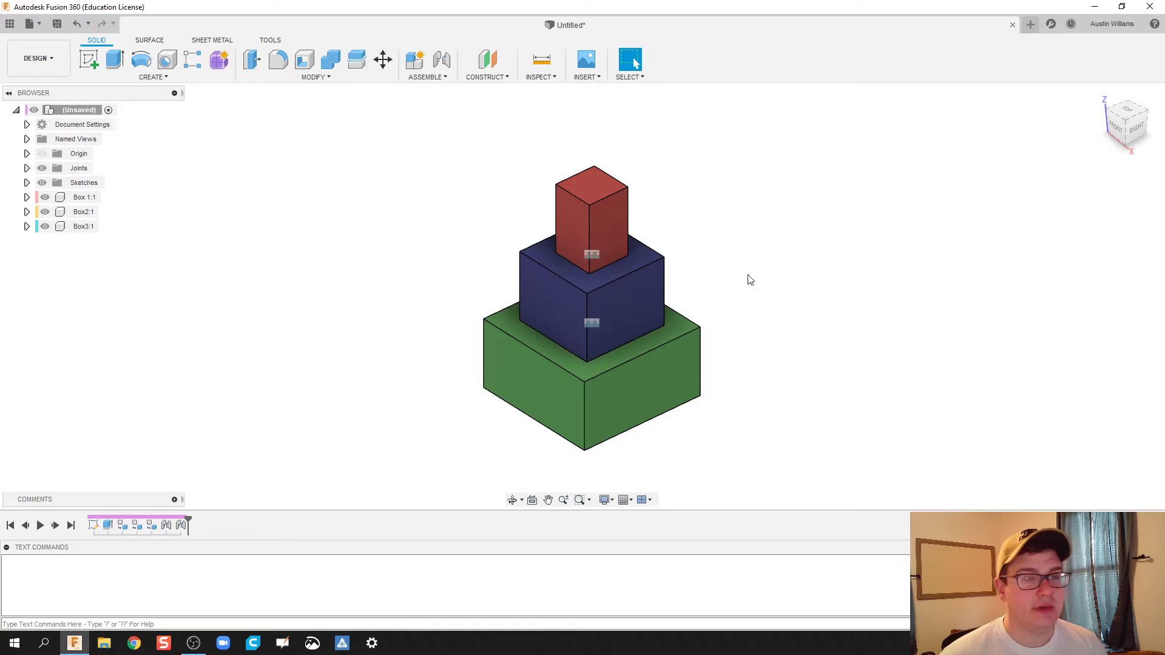
# Start a new design and begin a sketch on the XY ground plane.
pyautogui.click(1030, 27)
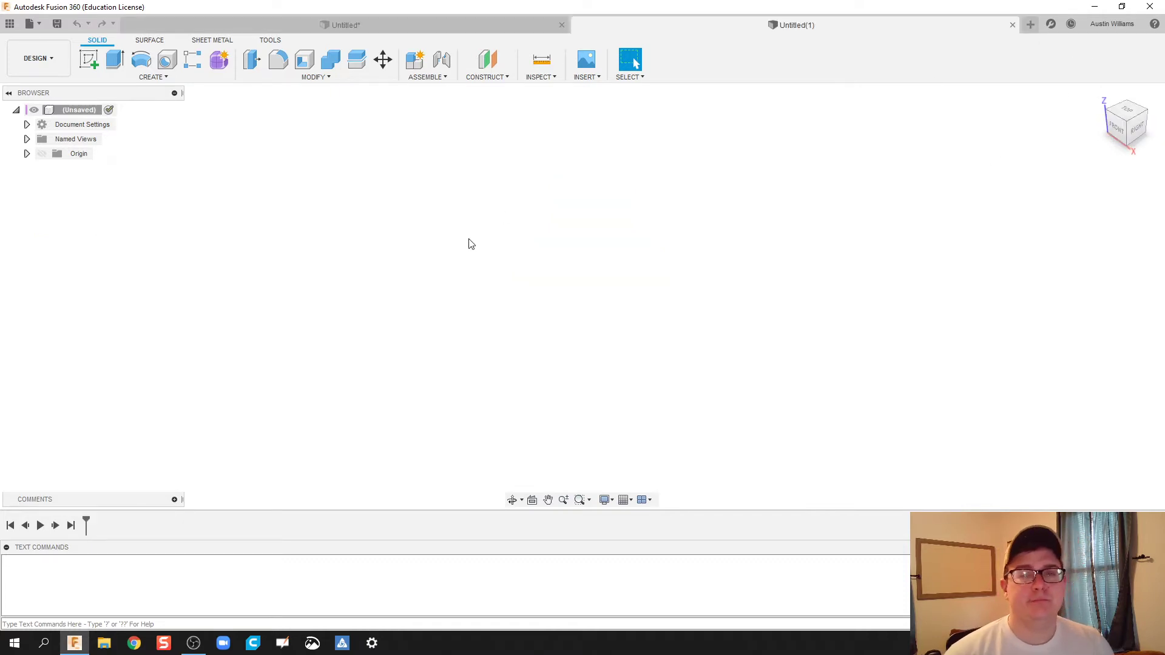
pyautogui.click(88, 59)
pyautogui.click(634, 294)
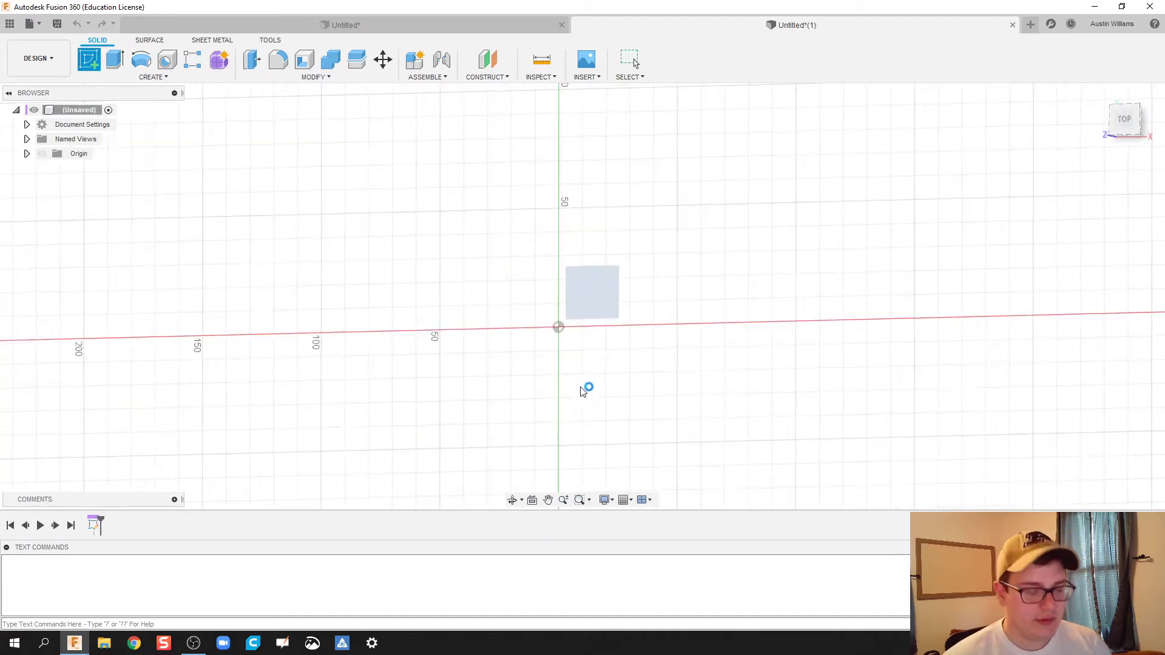
# Draw three side-by-side squares of 20, 30 and 40 mm.
pyautogui.press('r')
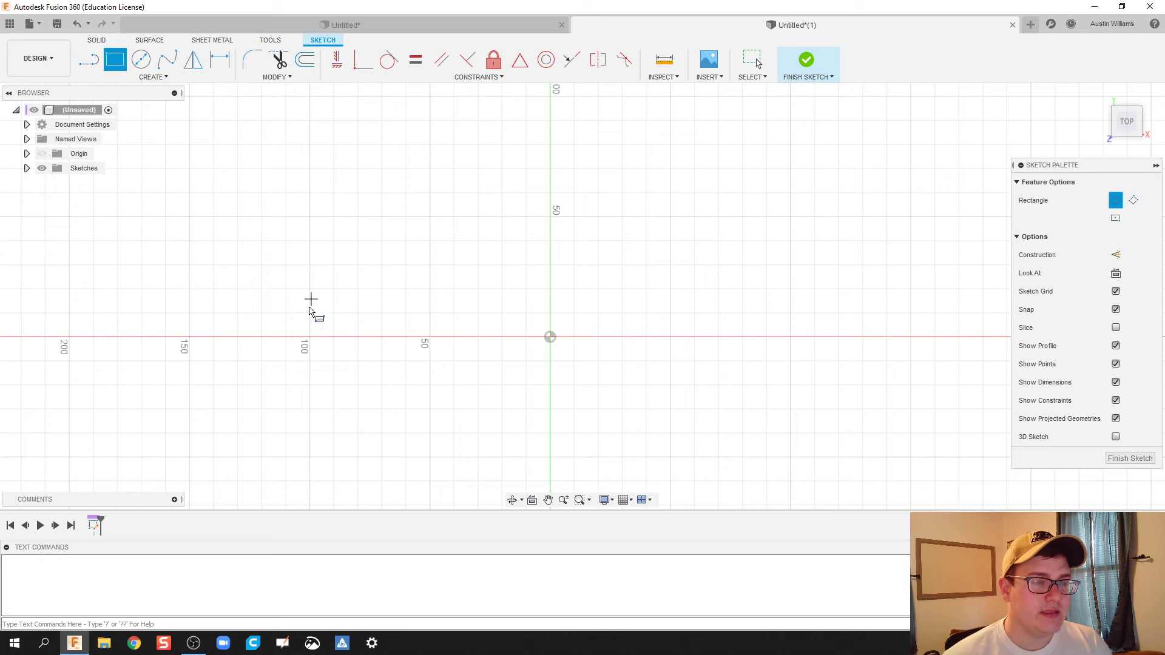
pyautogui.click(310, 314)
pyautogui.click(358, 361)
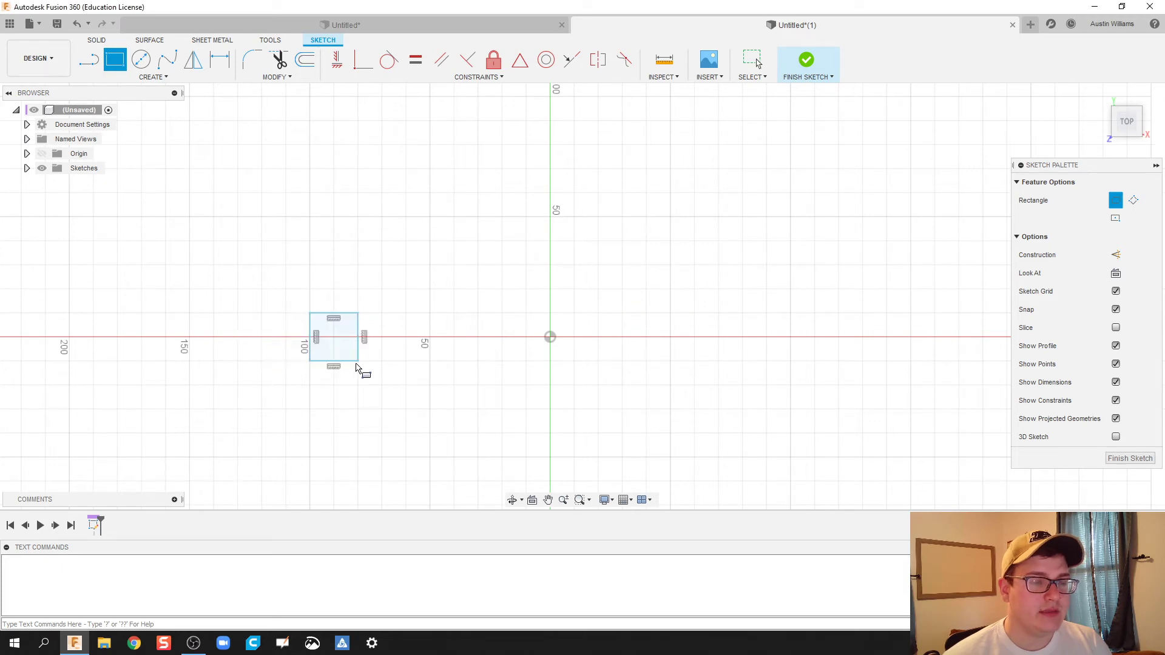
pyautogui.click(406, 289)
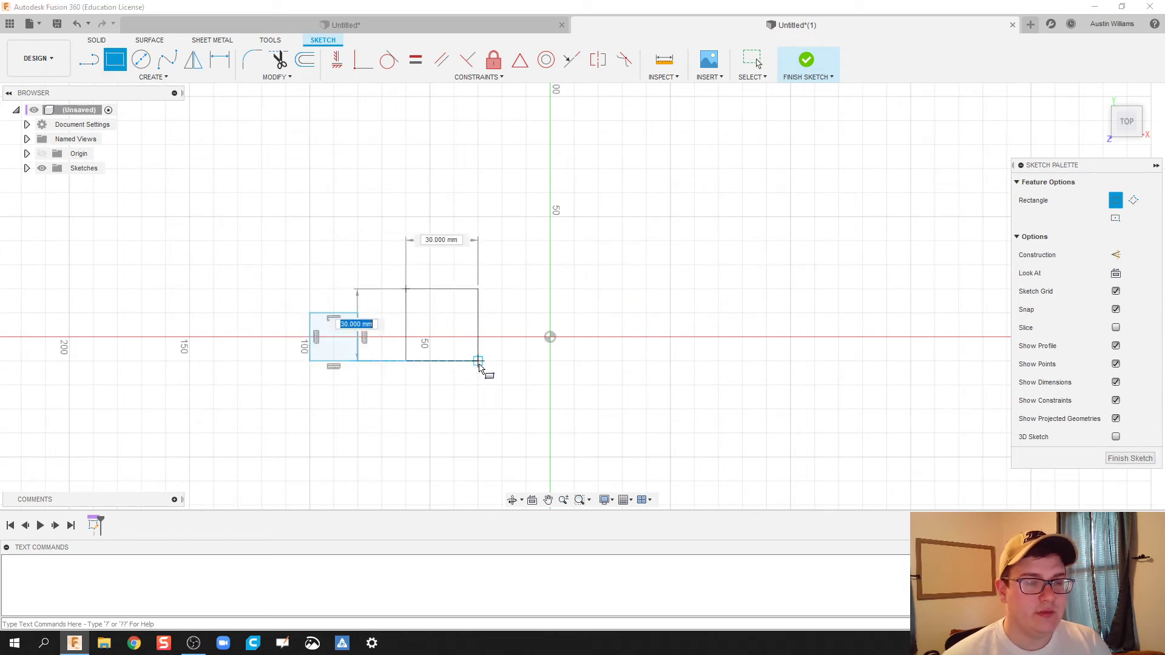
pyautogui.click(478, 361)
pyautogui.click(502, 264)
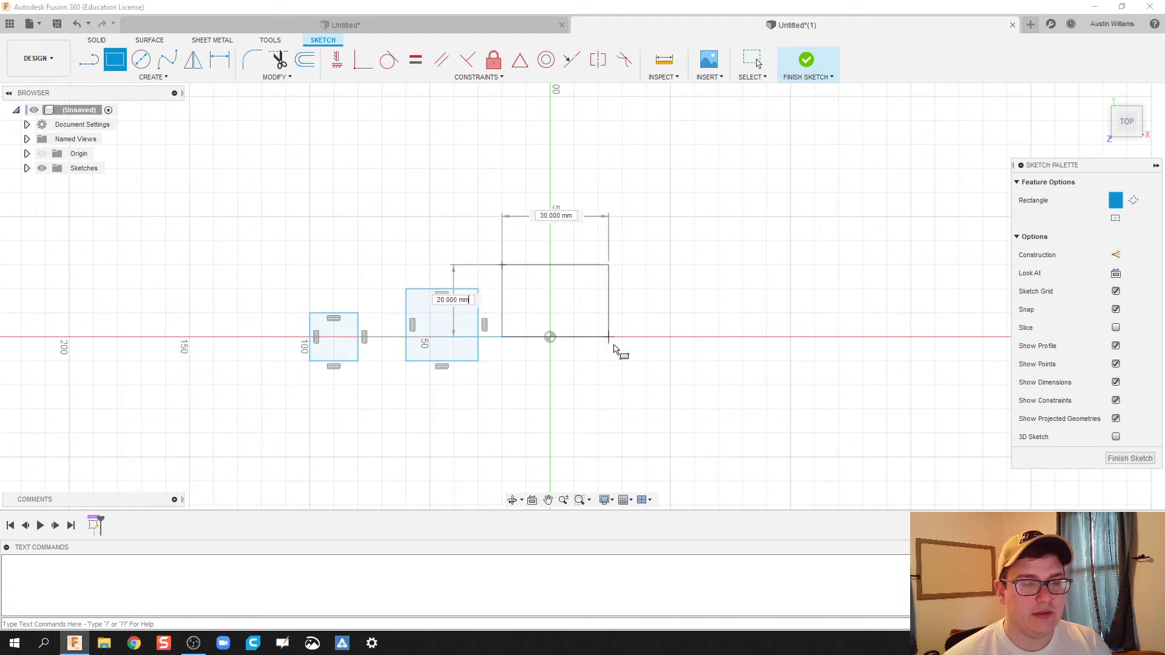
pyautogui.click(598, 362)
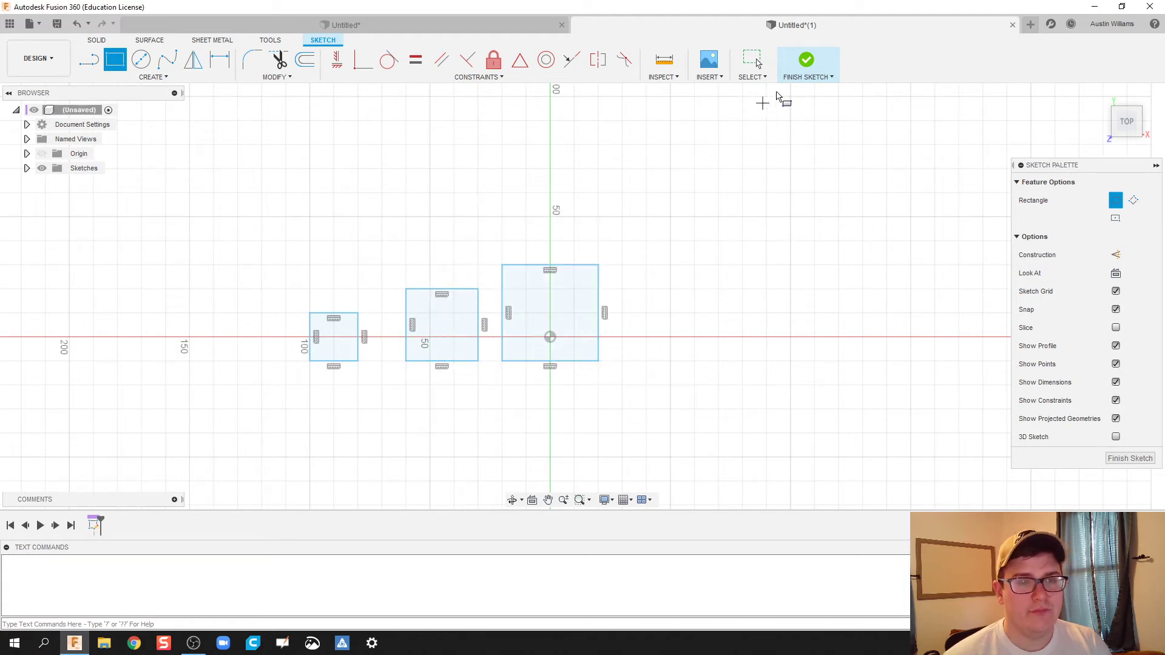
# Finish the sketch and extrude all three square profiles together by 30 mm.
pyautogui.click(807, 59)
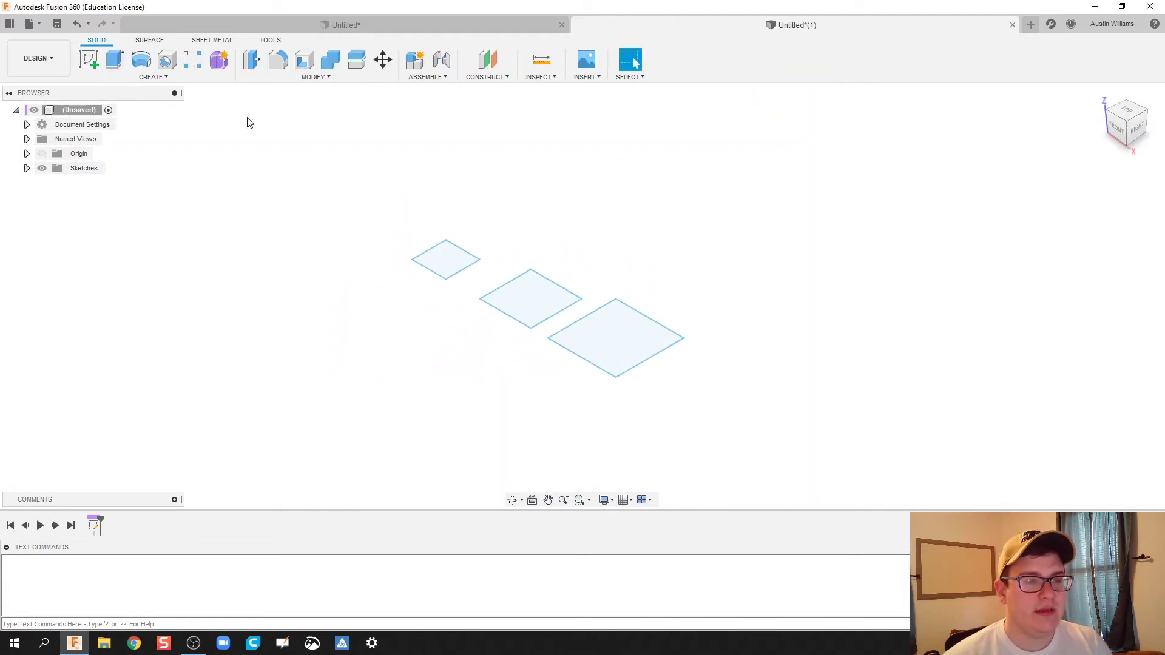
pyautogui.press('e')
pyautogui.click(446, 259)
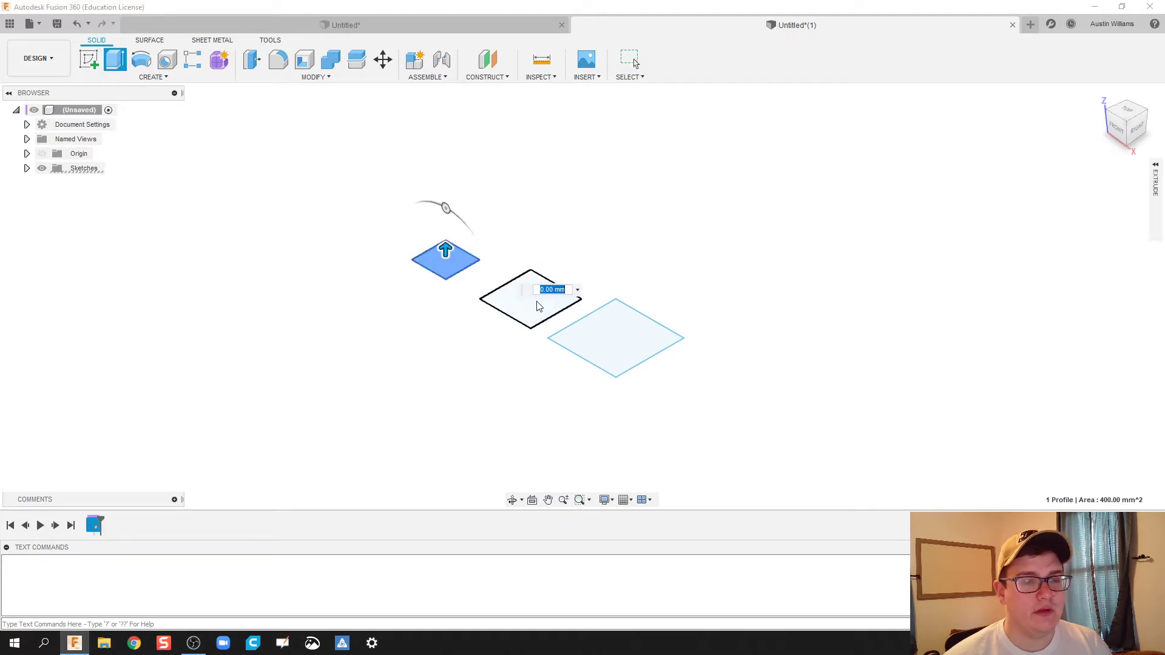
pyautogui.click(534, 300)
pyautogui.click(628, 334)
pyautogui.moveTo(616, 330); pyautogui.dragTo(615, 268)
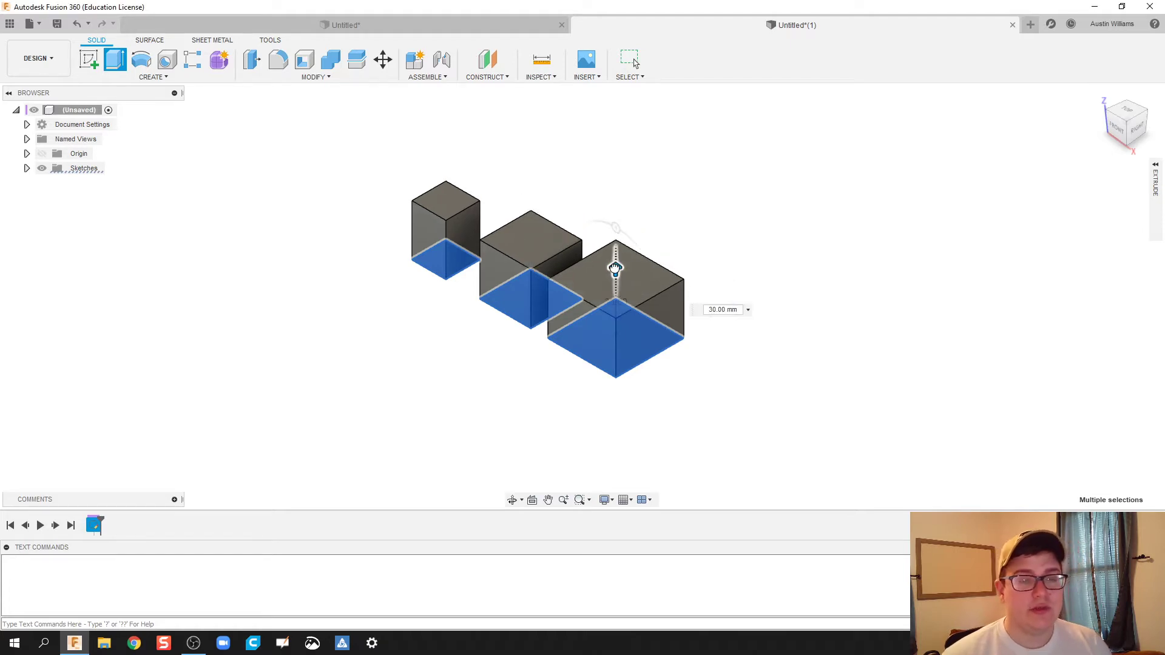
pyautogui.press('Return')
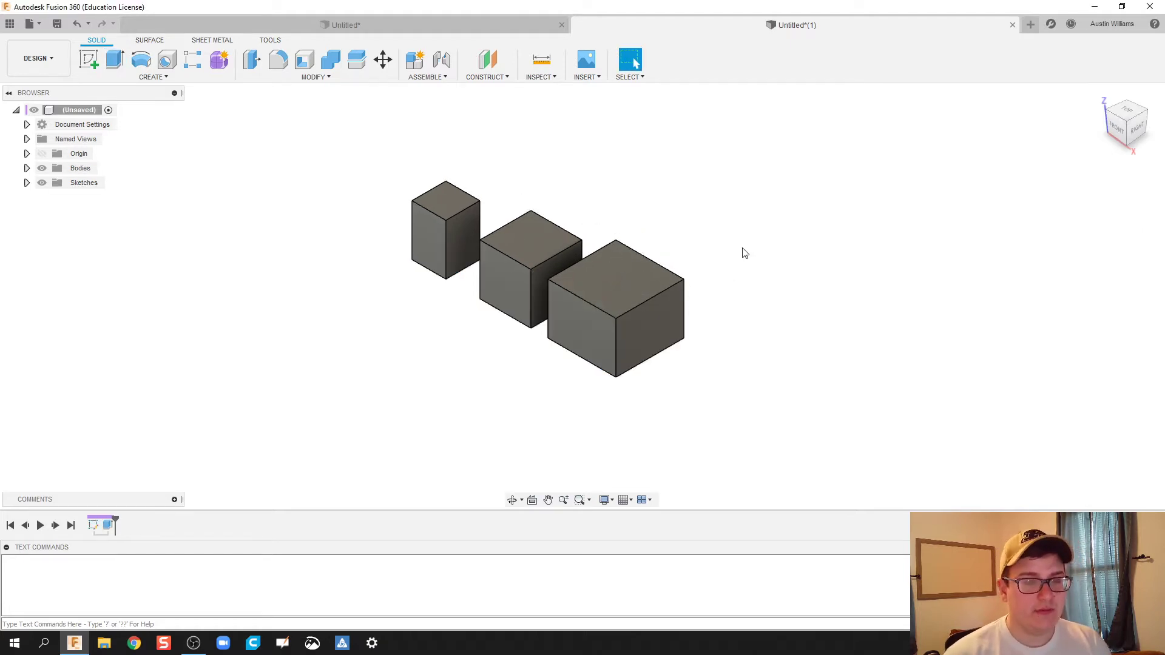
pyautogui.moveTo(451, 405)
pyautogui.keyDown('shift'); pyautogui.mouseDown(button='middle')
pyautogui.moveTo(499, 398)
pyautogui.moveTo(457, 406)
pyautogui.mouseUp(button='middle'); pyautogui.keyUp('shift')
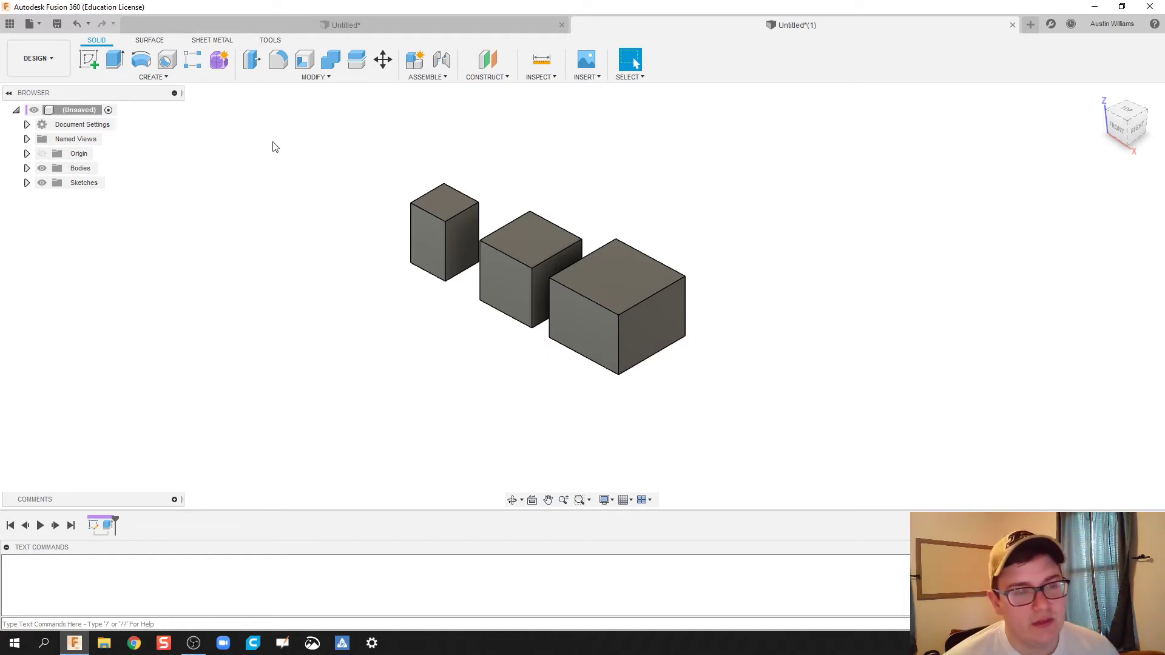
# Create a component from the smallest box's body and rename it Box1.
pyautogui.click(160, 78)
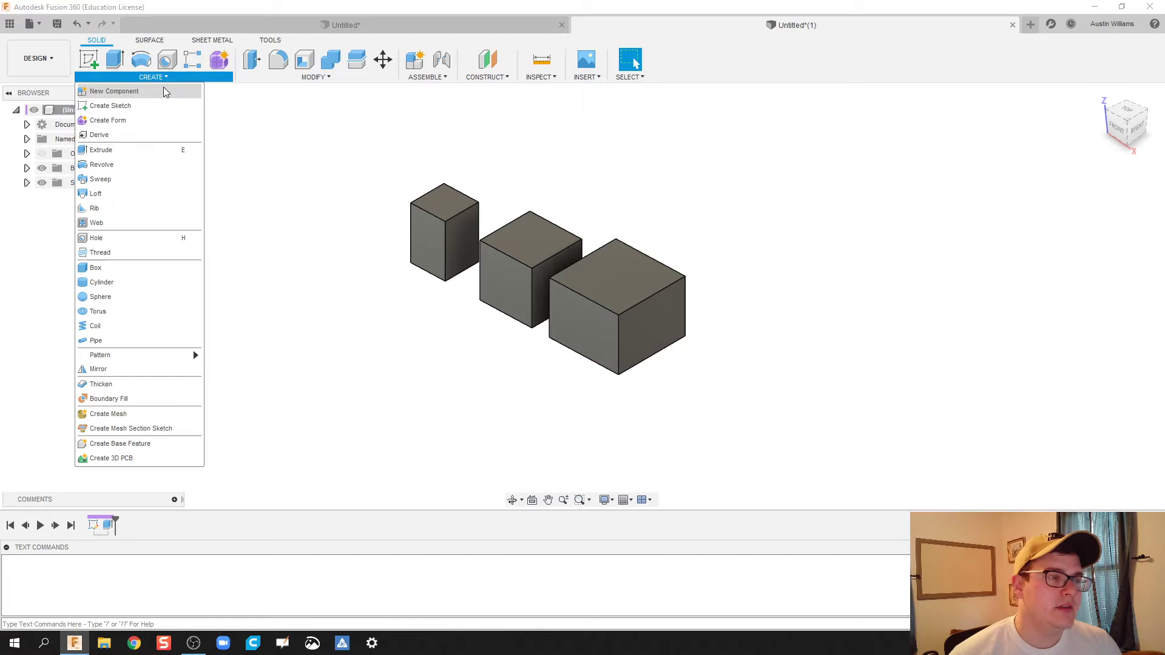
pyautogui.click(161, 91)
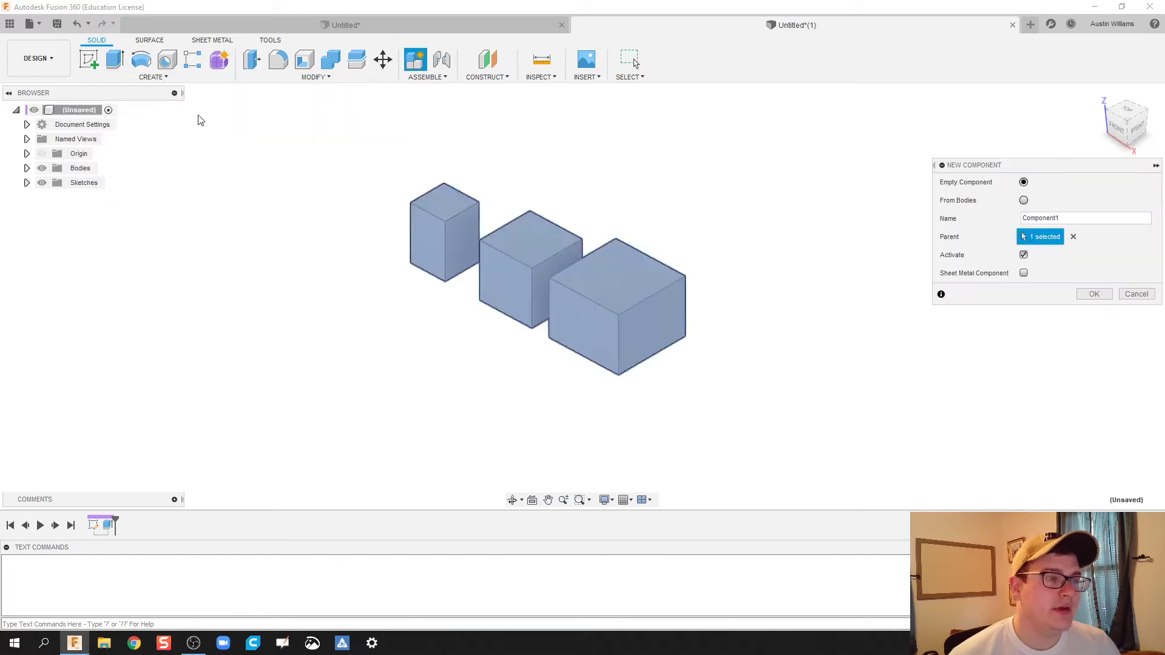
pyautogui.click(1023, 200)
pyautogui.click(438, 246)
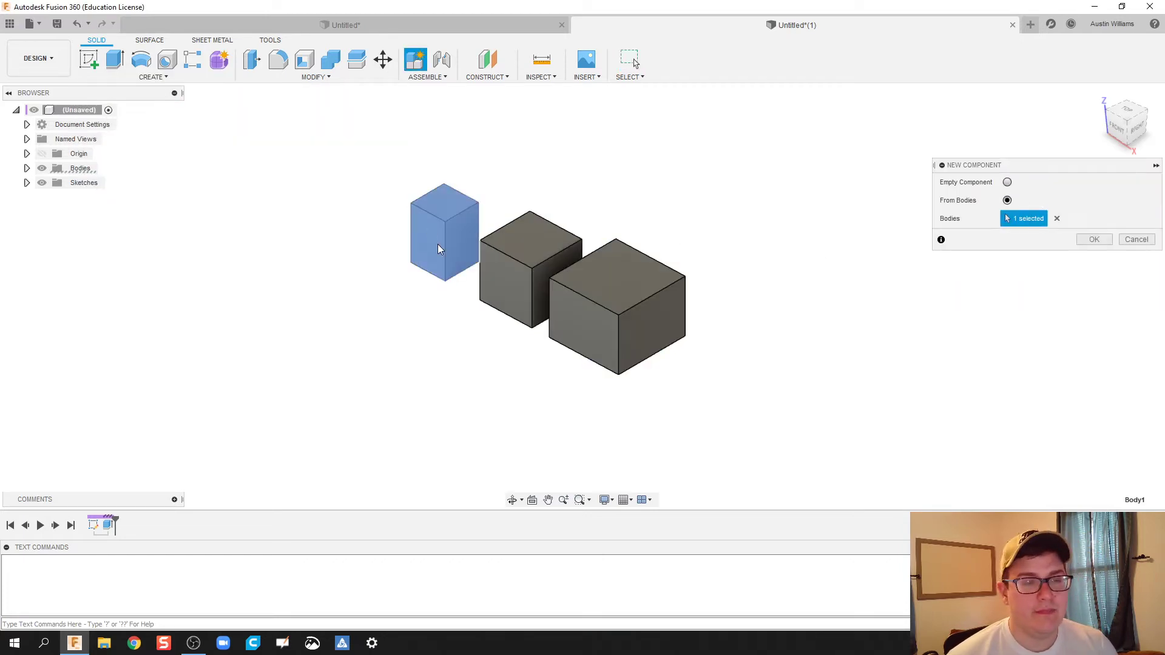
pyautogui.click(1092, 239)
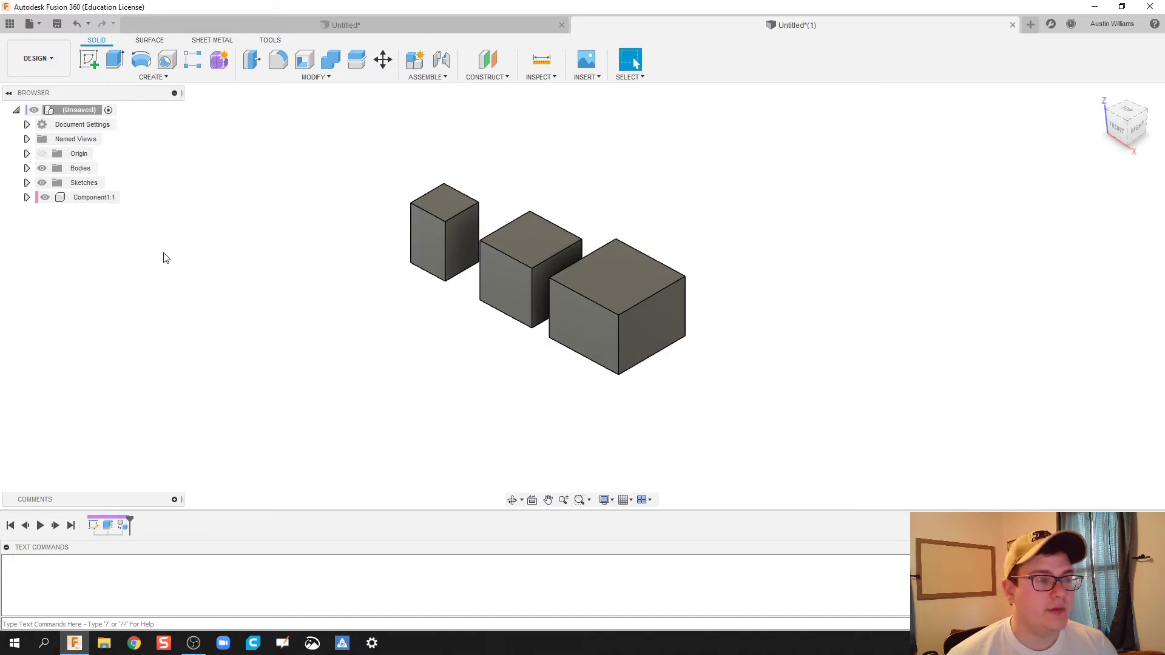
pyautogui.click(91, 200)
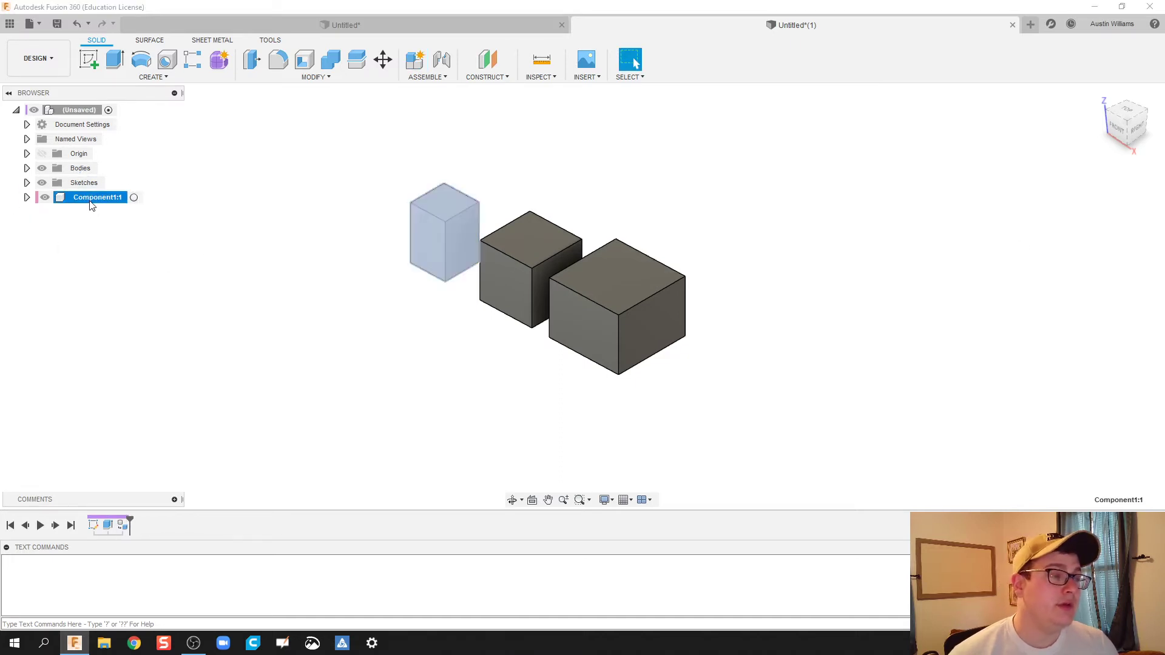
pyautogui.click(89, 202)
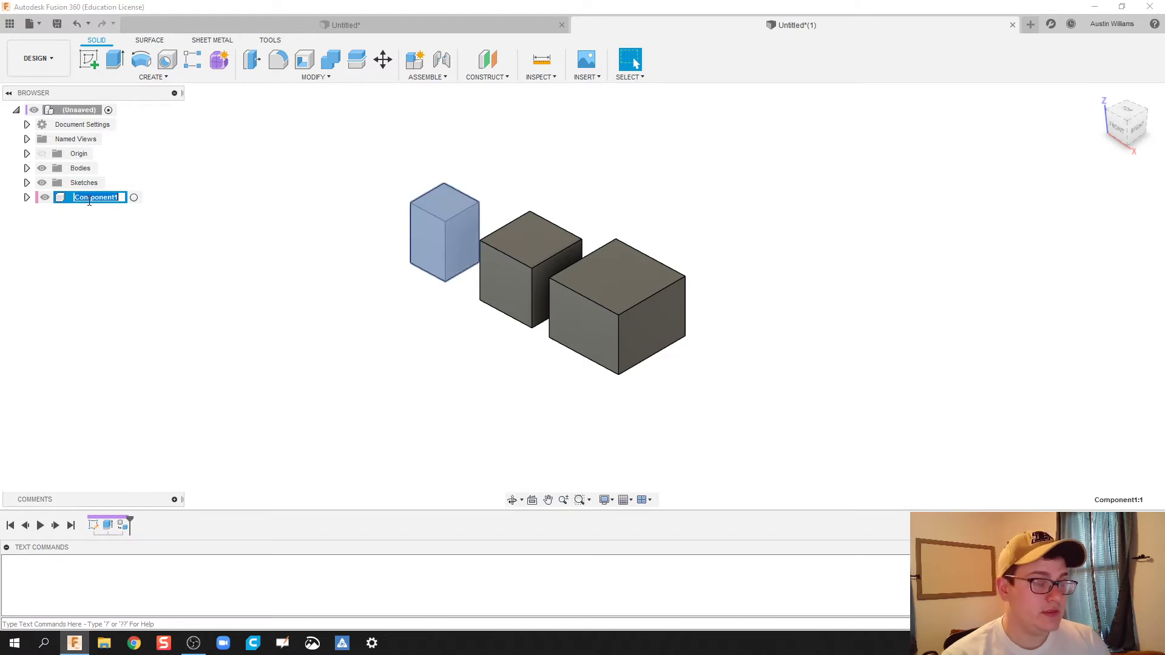
pyautogui.write('Box1:1')
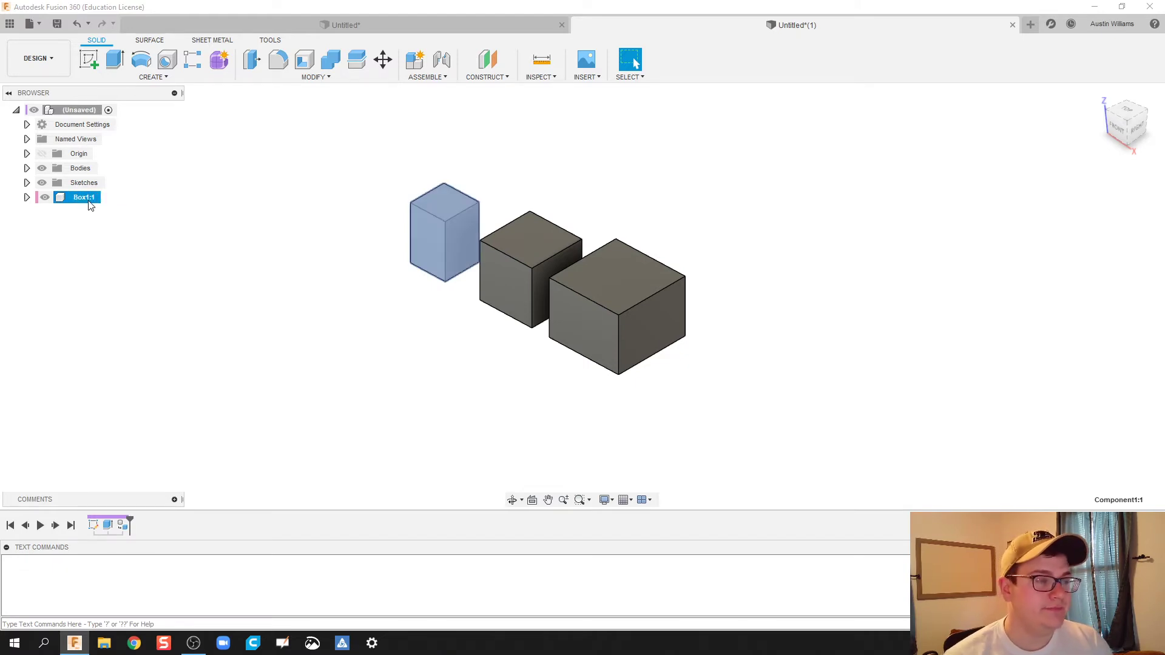
pyautogui.click(391, 329)
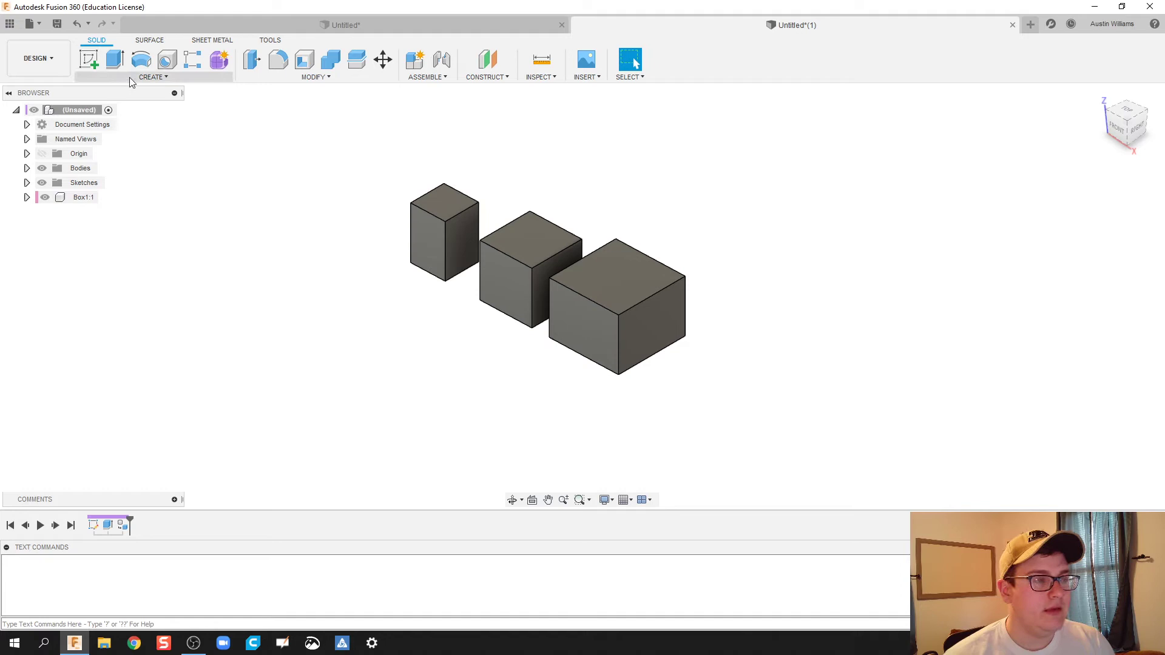
# Create a component from the middle box's body and rename Component2 to Box2.
pyautogui.click(150, 77)
pyautogui.click(112, 88)
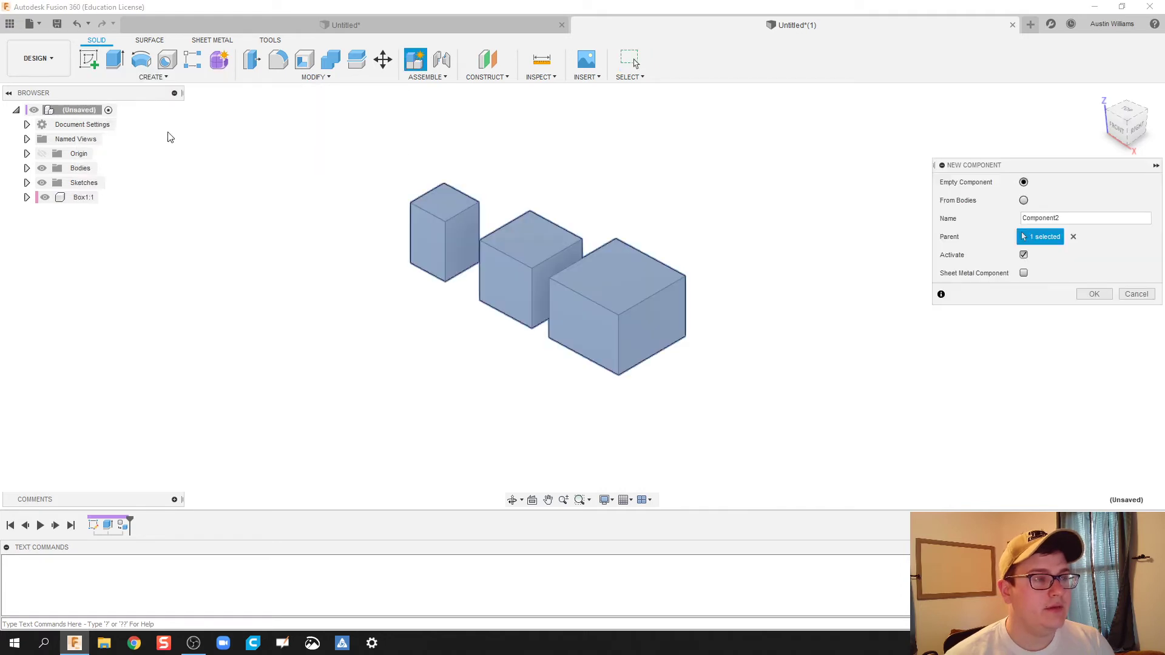
pyautogui.click(1023, 201)
pyautogui.click(532, 254)
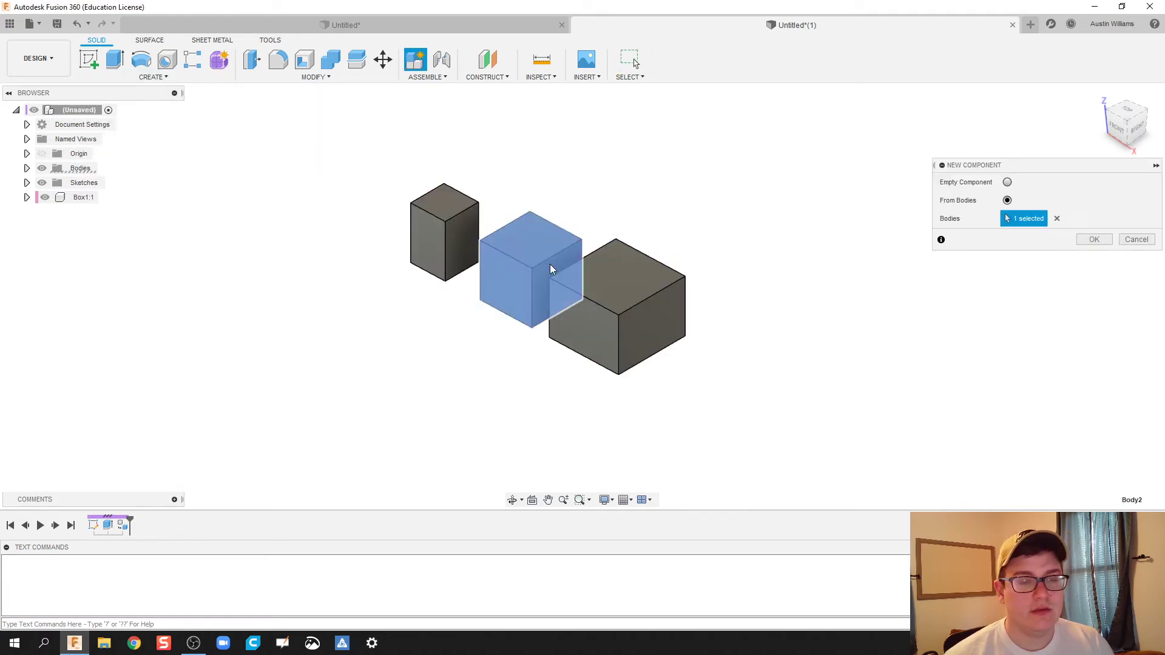
pyautogui.click(1094, 239)
pyautogui.click(73, 214)
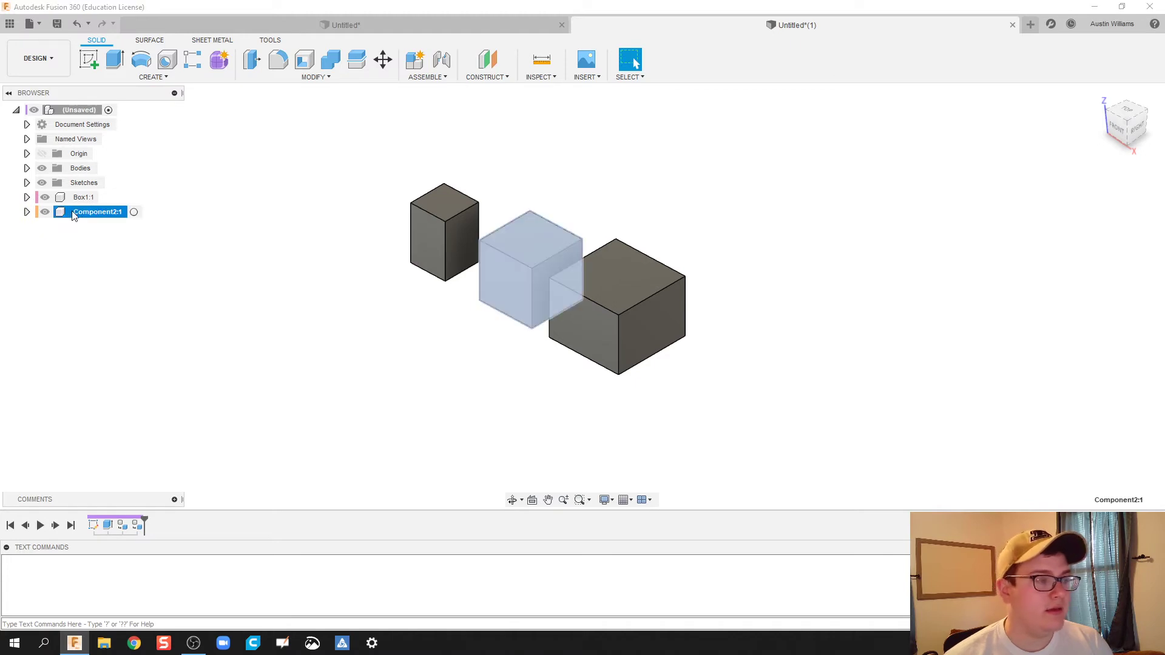
pyautogui.doubleClick(90, 216)
pyautogui.write('Box')
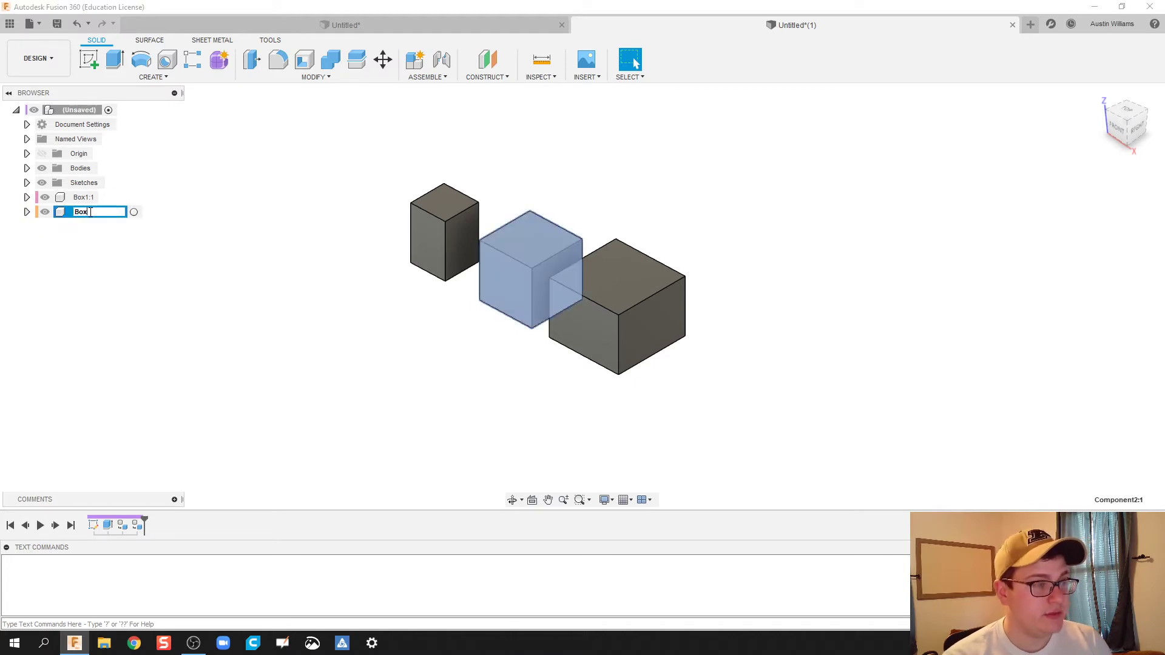
pyautogui.write('2')
pyautogui.press('Return')
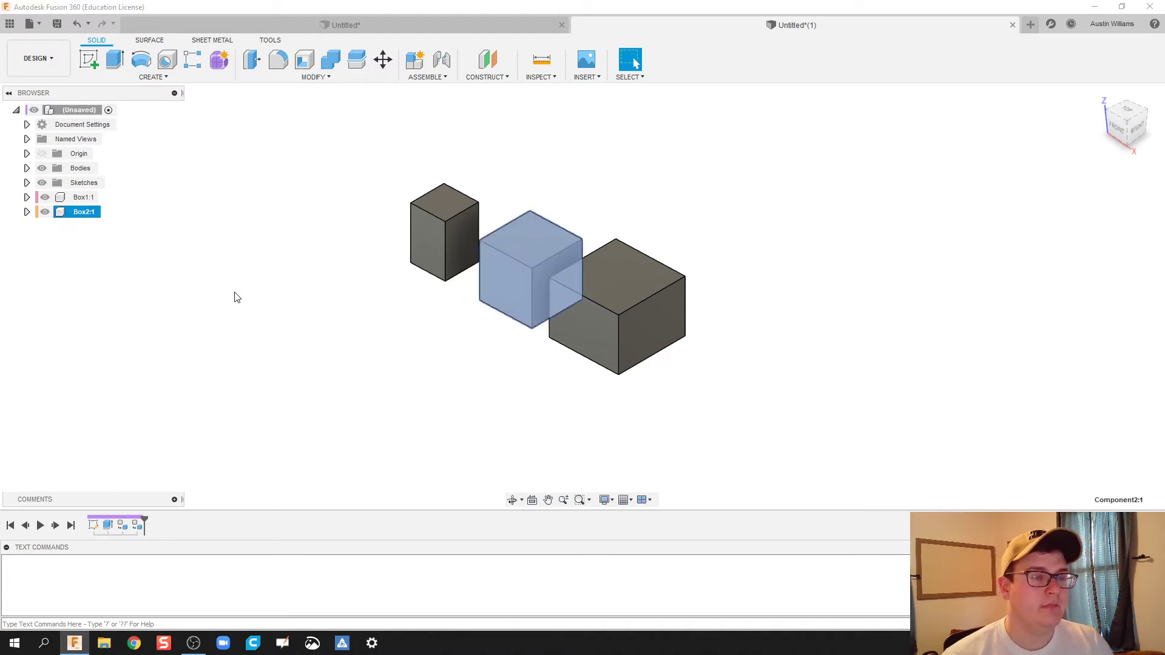
pyautogui.click(481, 432)
# Create a component from the largest box's body and rename Component3 to Box3.
pyautogui.click(138, 79)
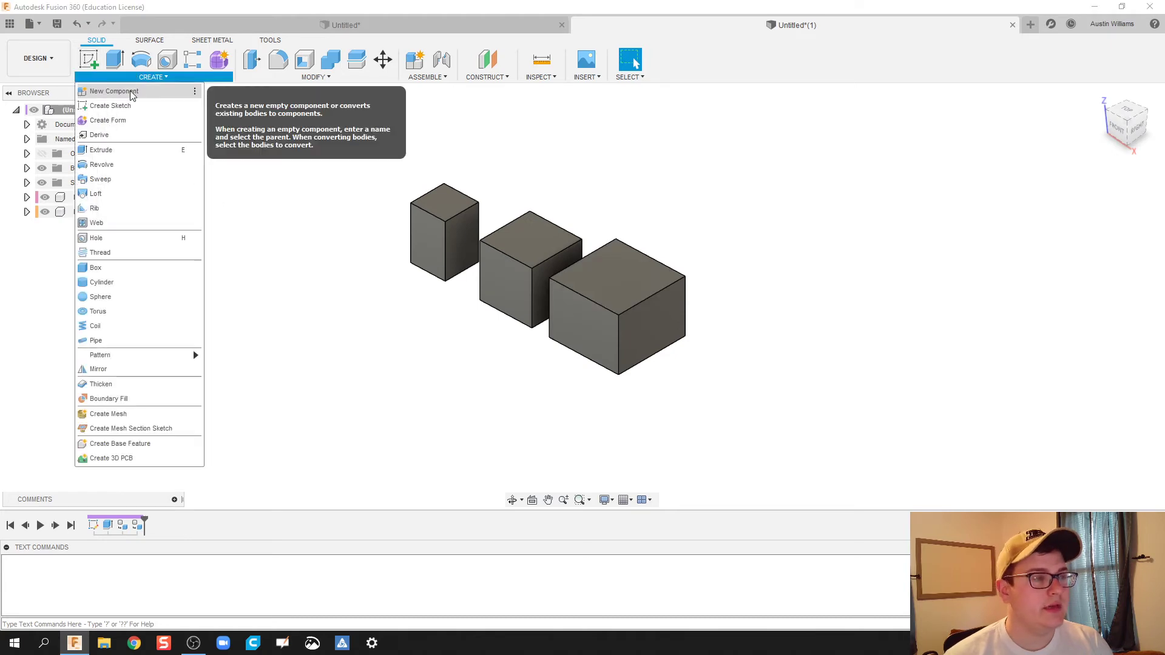
pyautogui.click(104, 86)
pyautogui.click(1024, 200)
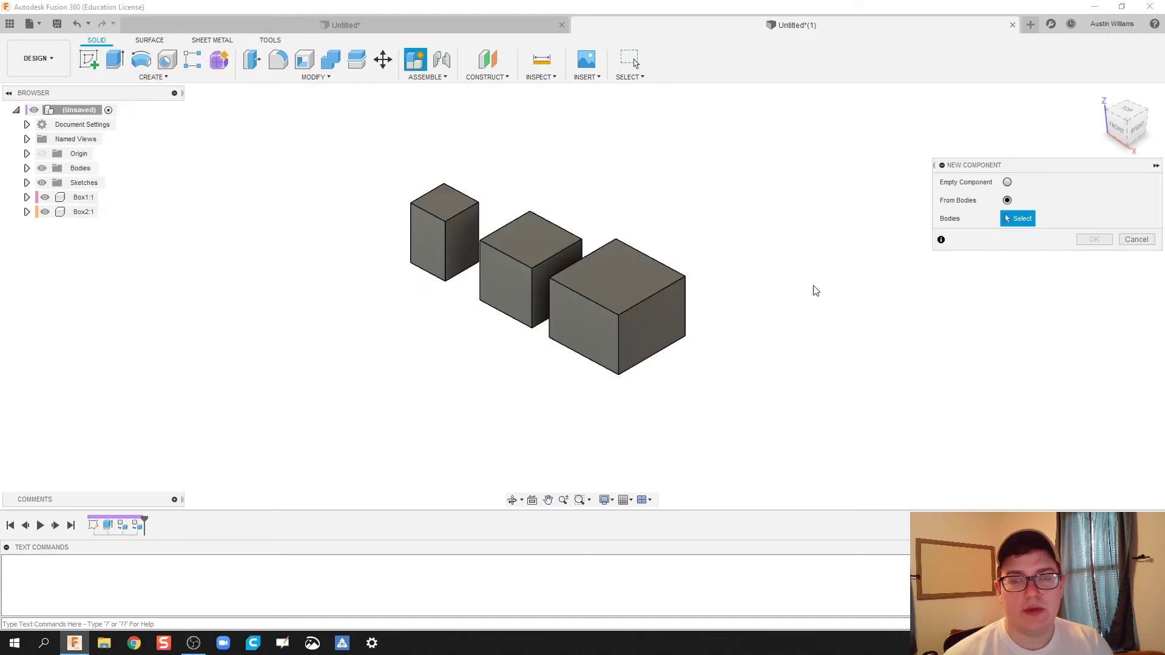
pyautogui.click(632, 304)
pyautogui.click(1089, 240)
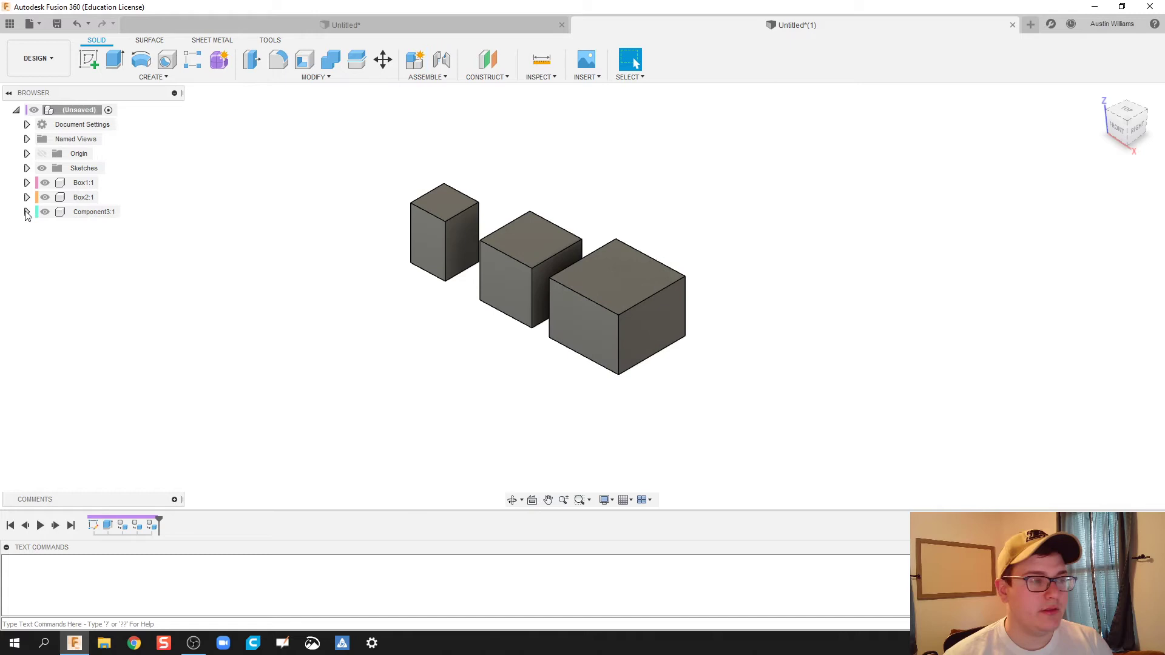
pyautogui.doubleClick(81, 212)
pyautogui.write('Box3')
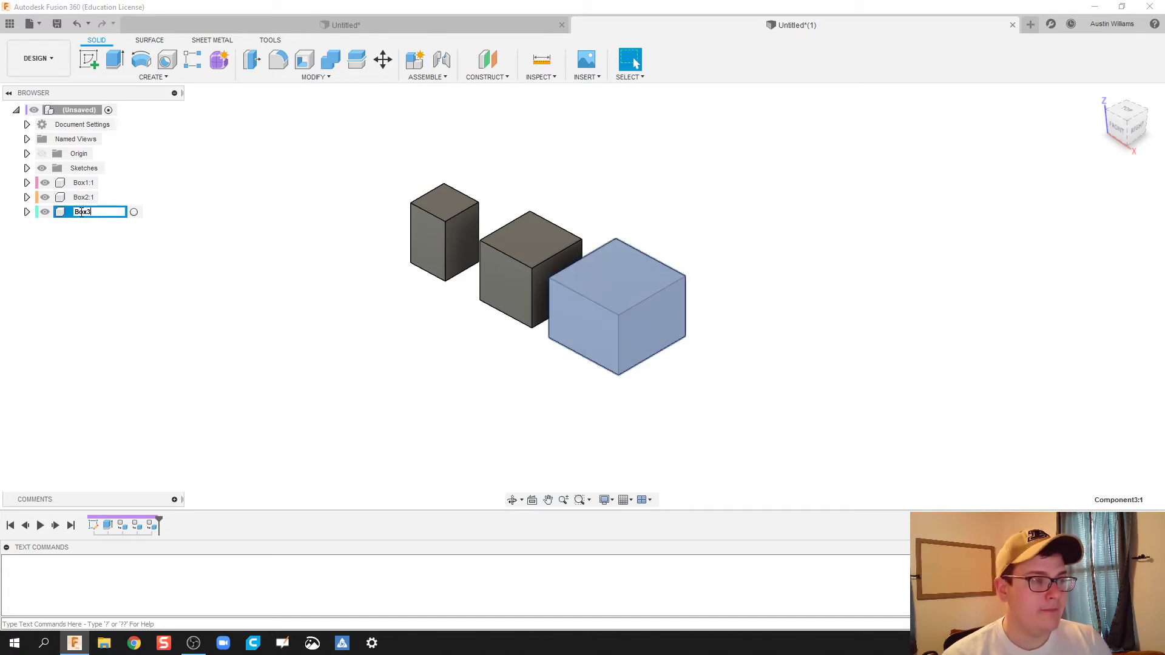
pyautogui.press('Return')
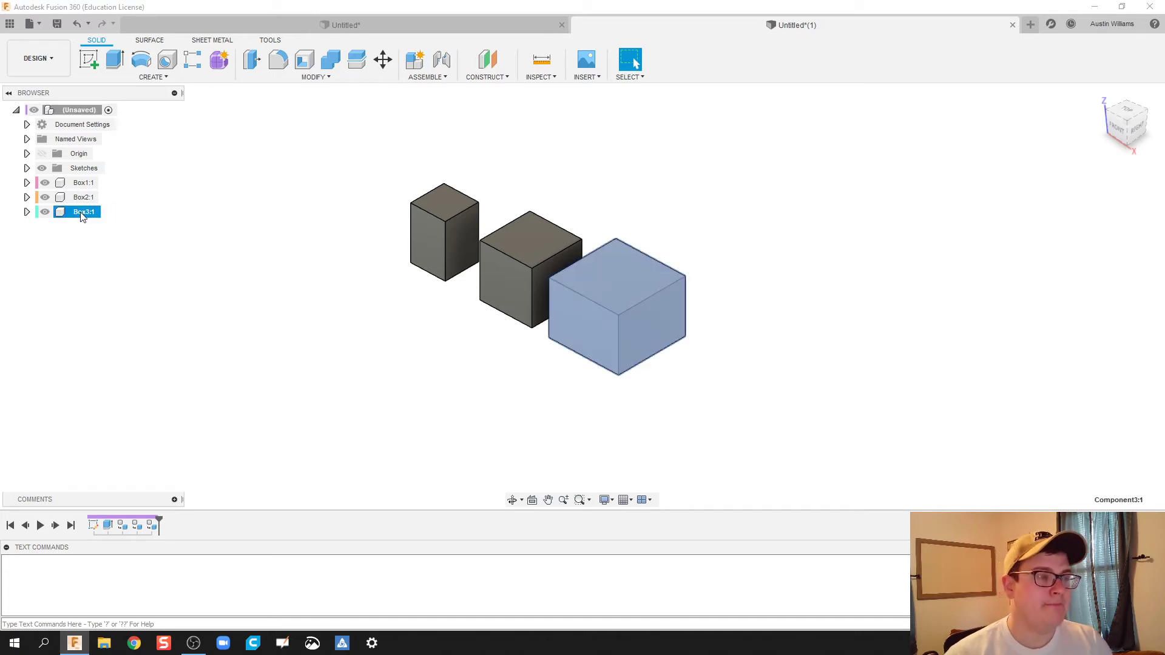
pyautogui.click(497, 430)
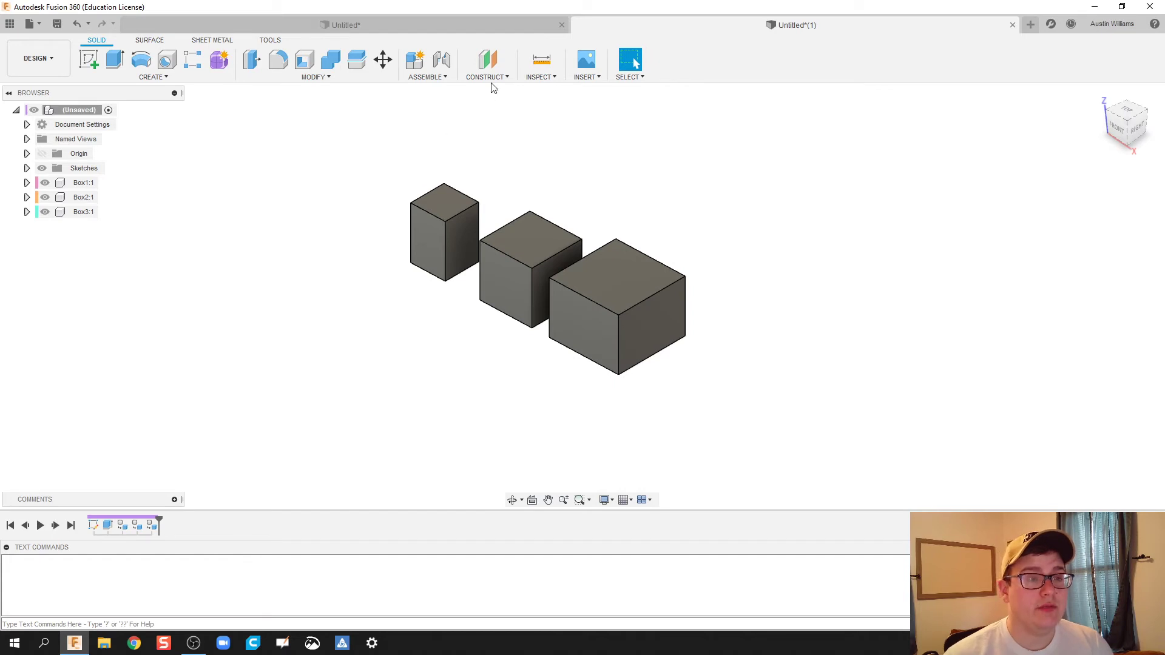
# Joint the small box's bottom-face centre to the middle box's top-face centre.
pyautogui.click(443, 71)
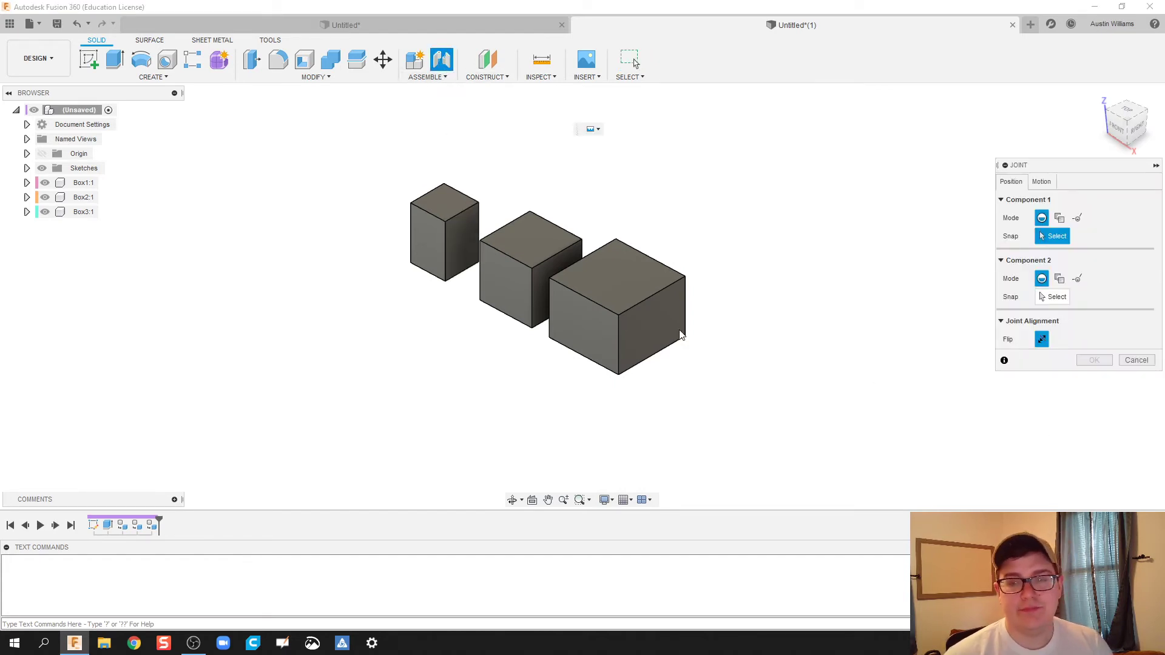
pyautogui.scroll(2, 443, 209)
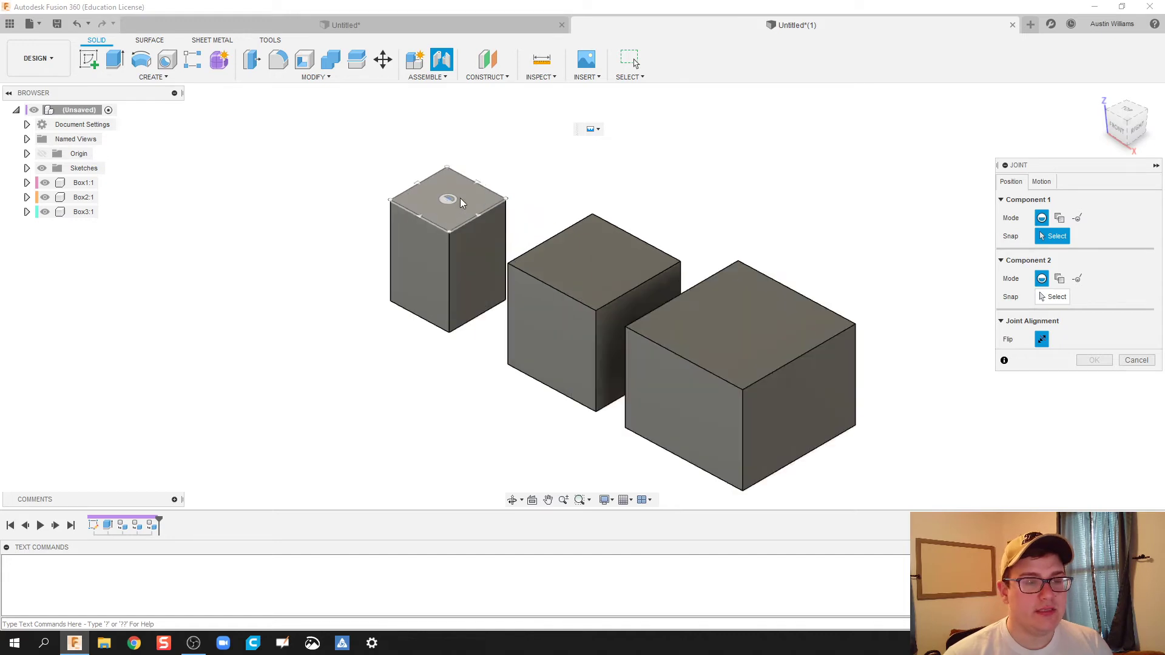
pyautogui.click(590, 263)
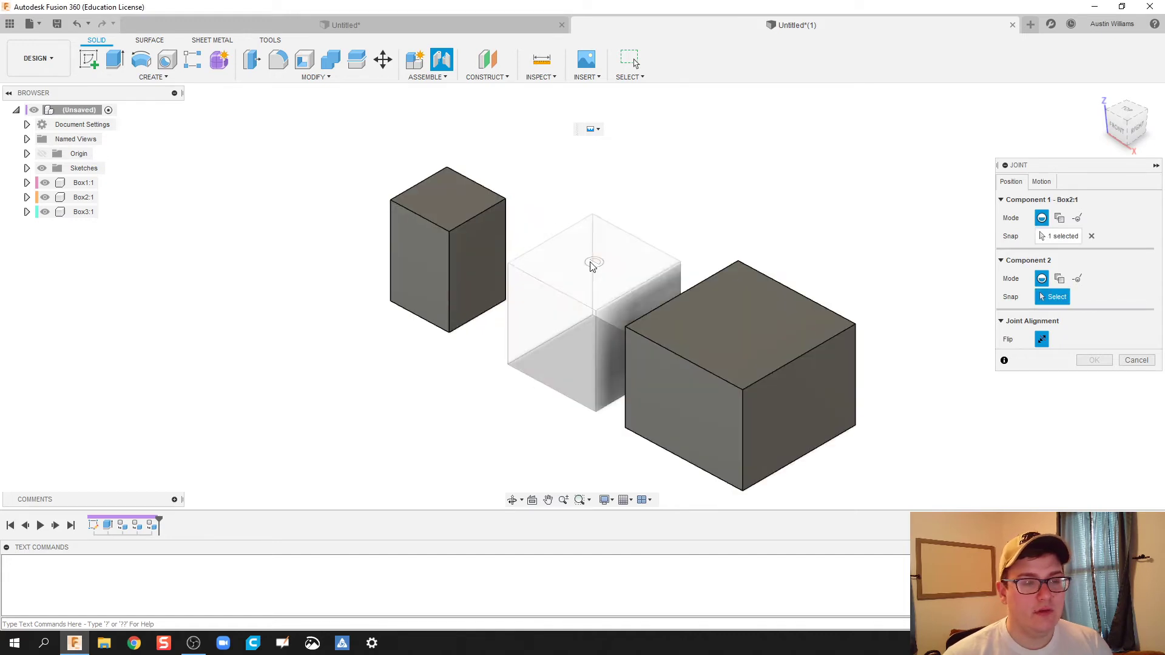
pyautogui.keyDown('shift'); pyautogui.moveTo(399, 386); pyautogui.dragTo(473, 291, button='middle'); pyautogui.keyUp('shift')
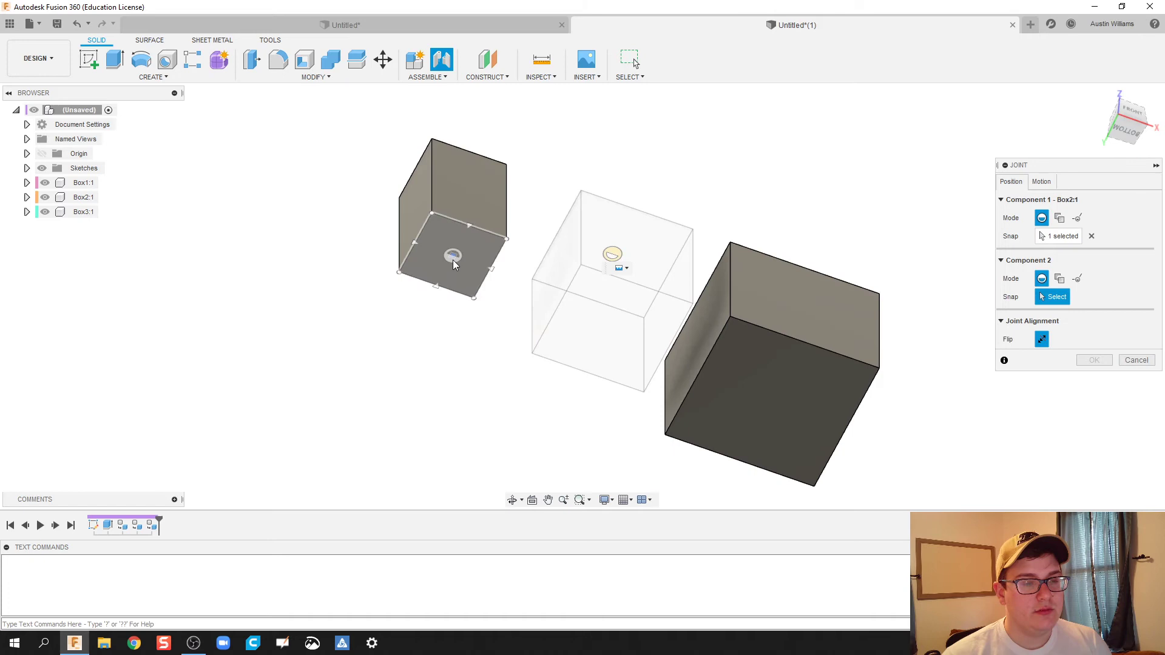
pyautogui.click(454, 257)
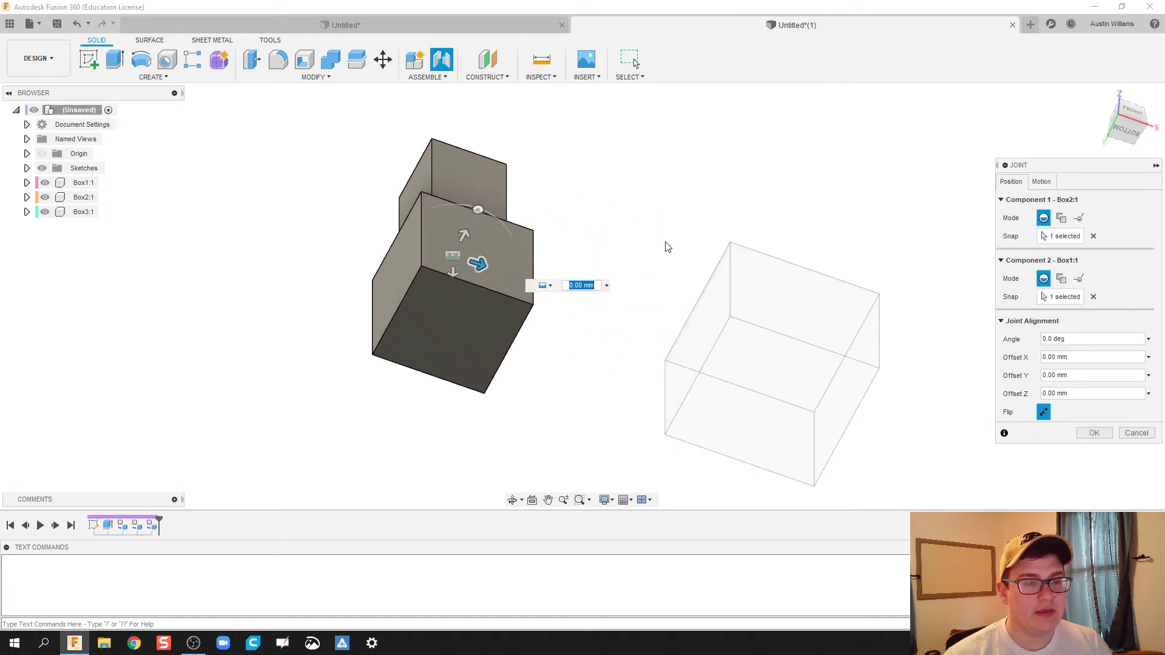
pyautogui.keyDown('shift'); pyautogui.moveTo(657, 259); pyautogui.dragTo(619, 302, button='middle'); pyautogui.keyUp('shift')
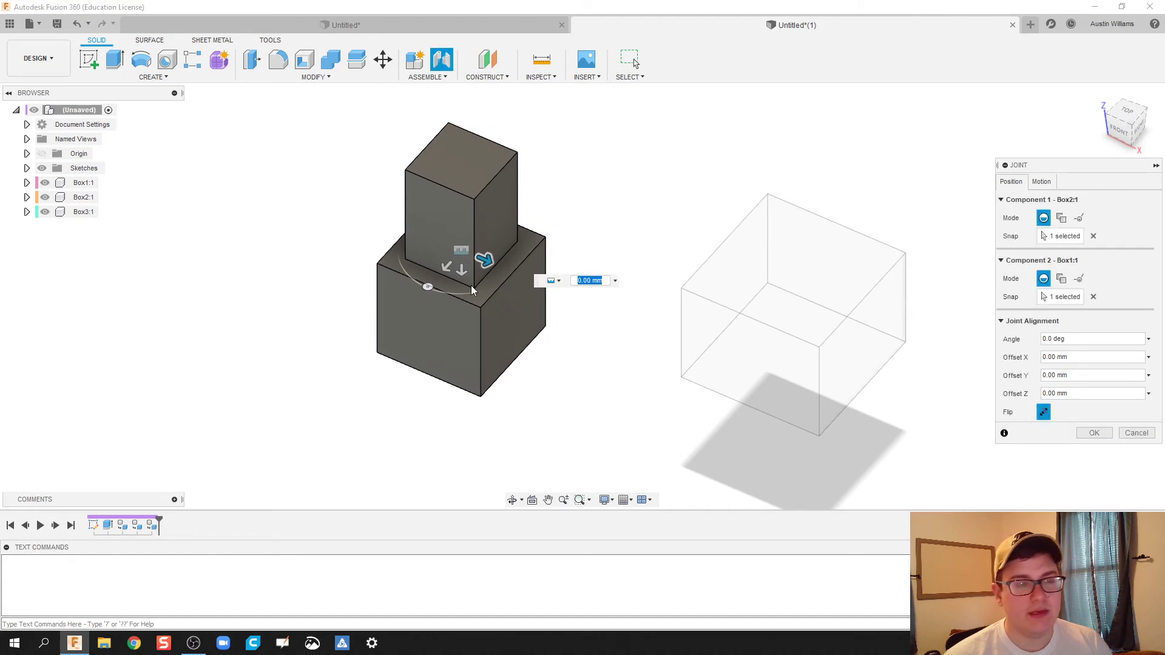
pyautogui.moveTo(484, 259); pyautogui.dragTo(447, 260)
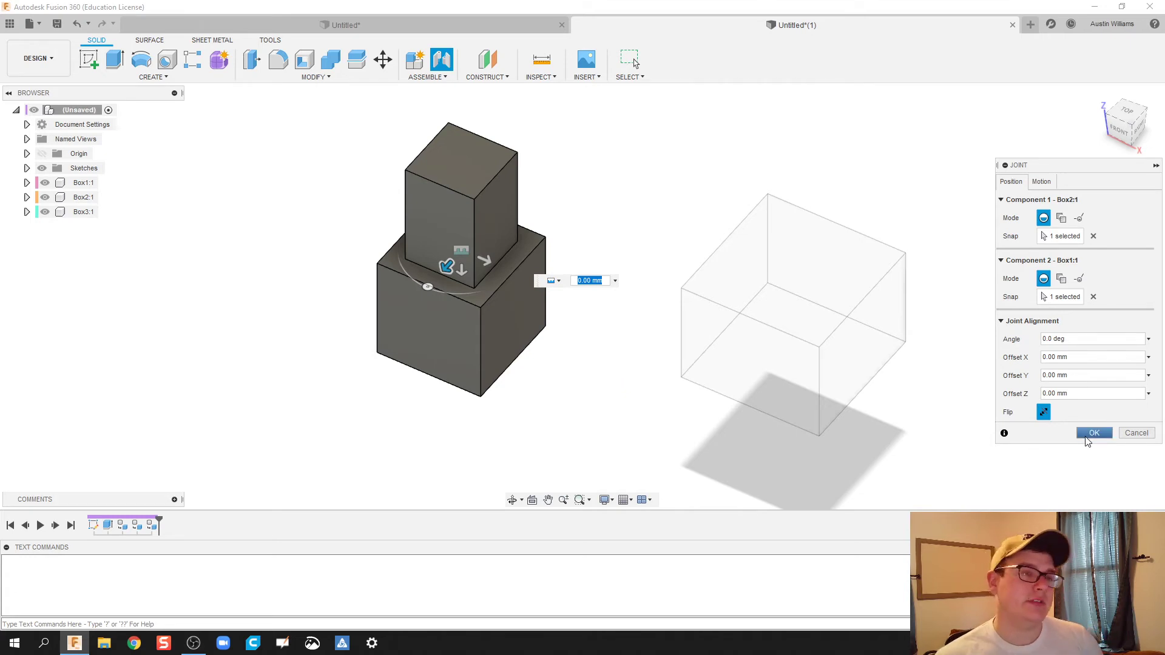
pyautogui.click(1092, 434)
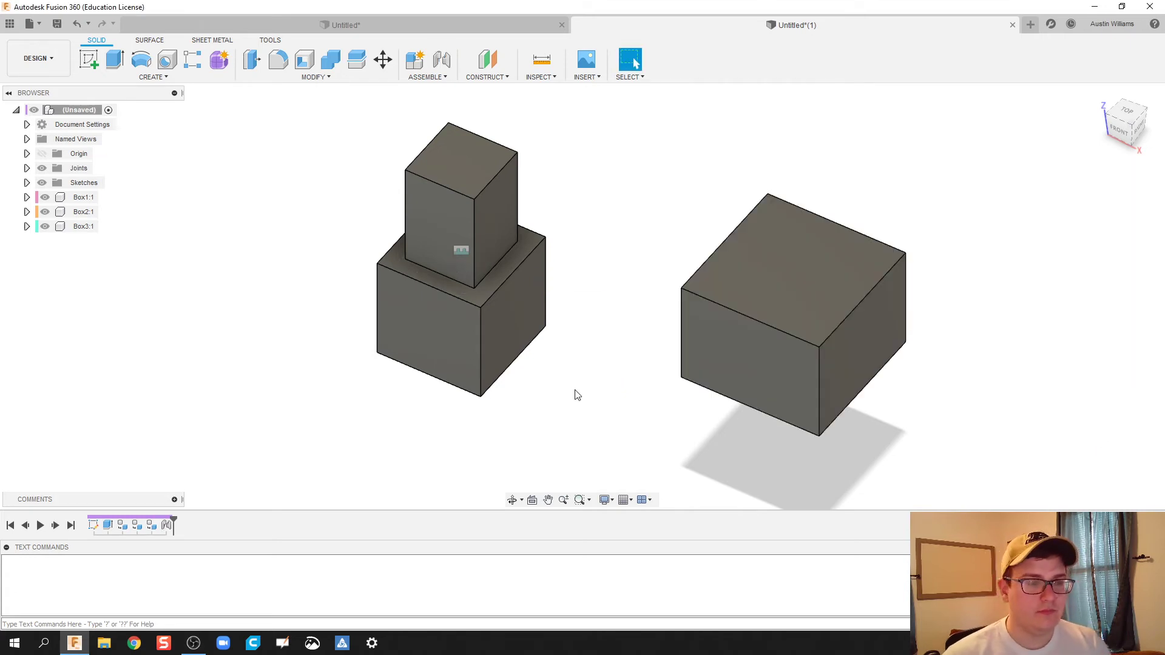
# Joint the middle box's bottom-face centre onto the largest box's top-face centre.
pyautogui.click(442, 59)
pyautogui.moveTo(653, 405); pyautogui.dragTo(663, 310, button='middle')
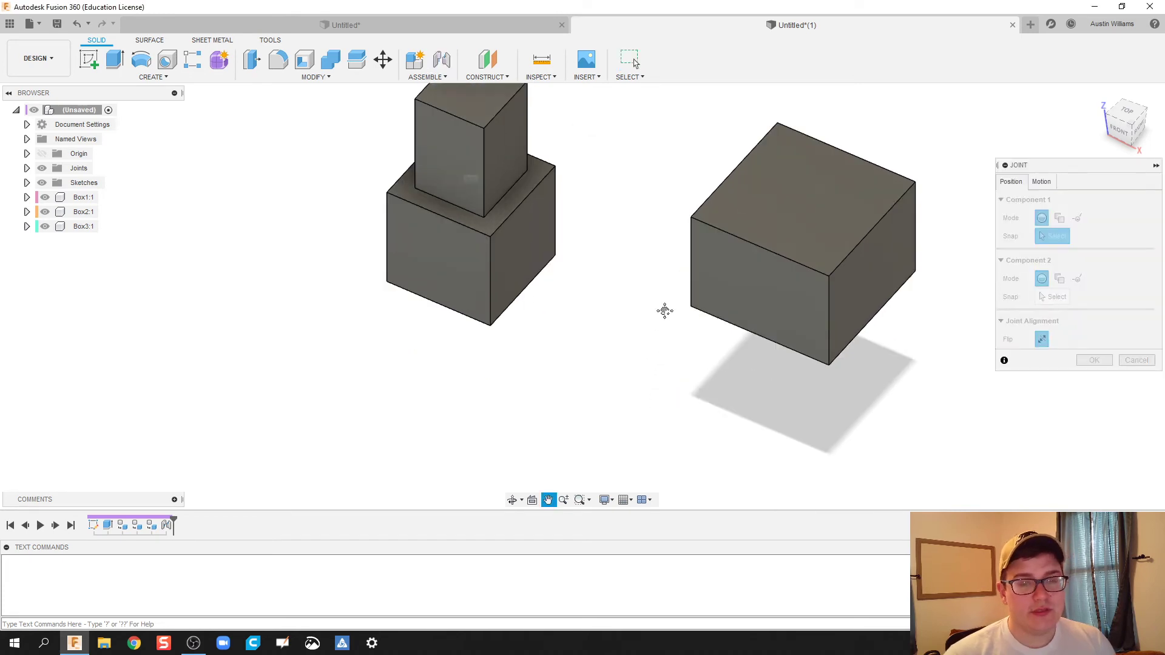
pyautogui.click(809, 179)
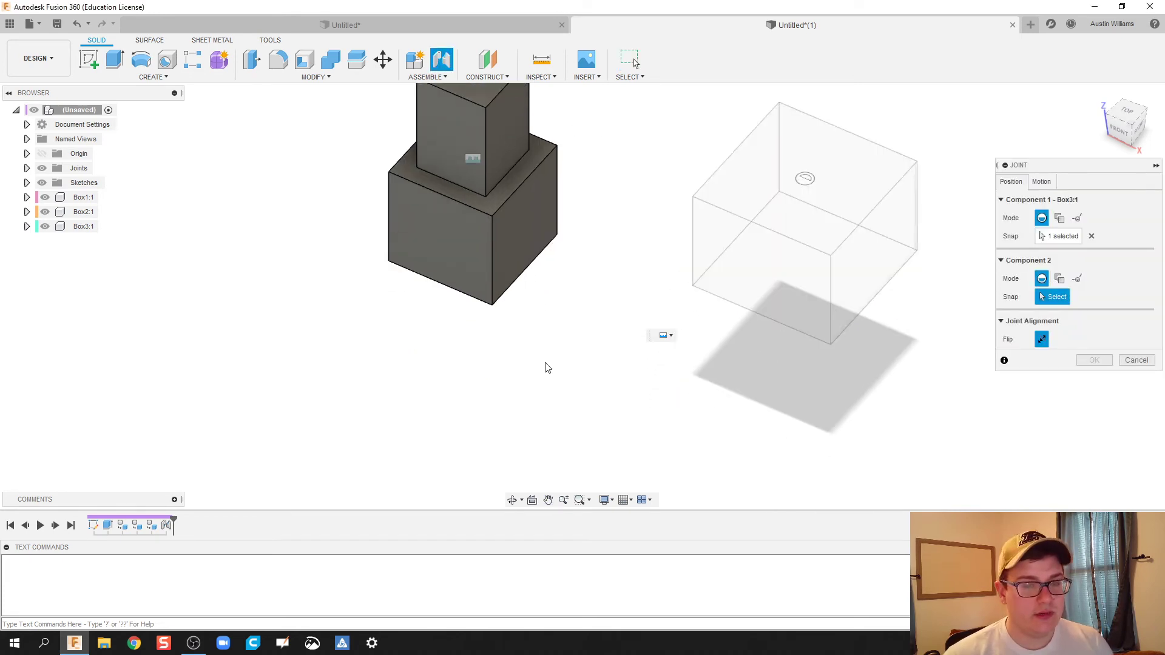
pyautogui.keyDown('shift'); pyautogui.moveTo(542, 378); pyautogui.dragTo(438, 359, button='middle'); pyautogui.keyUp('shift')
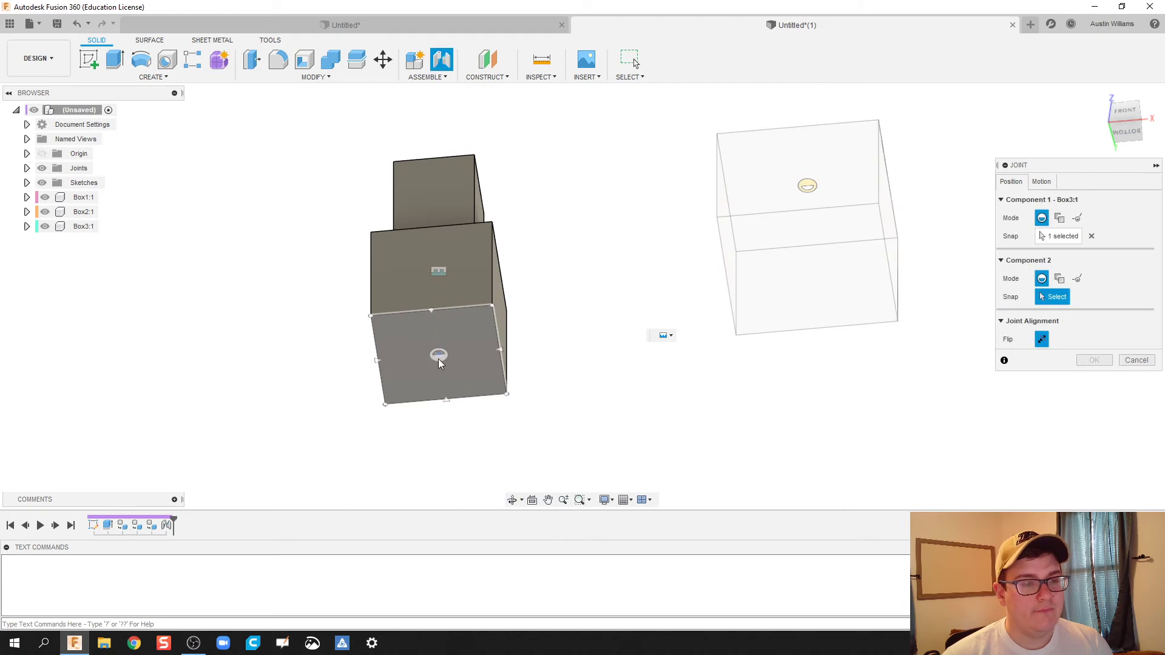
pyautogui.click(438, 359)
pyautogui.keyDown('shift'); pyautogui.moveTo(821, 234); pyautogui.dragTo(840, 332, button='middle'); pyautogui.keyUp('shift')
pyautogui.click(1082, 432)
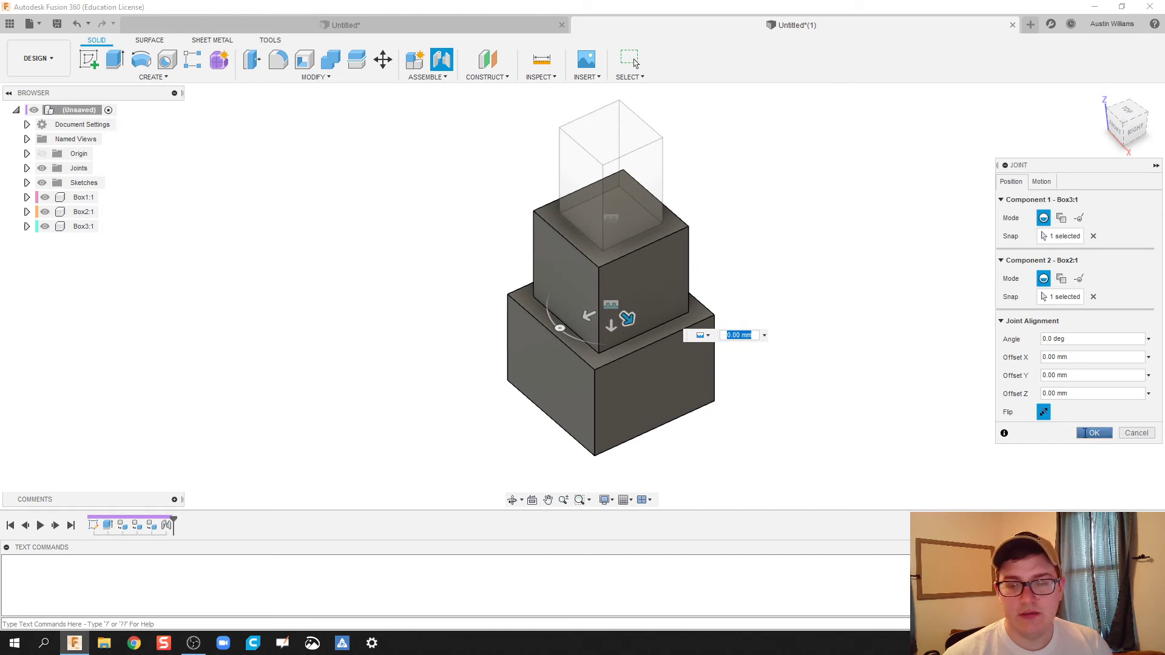
pyautogui.moveTo(770, 333); pyautogui.dragTo(735, 321, button='middle')
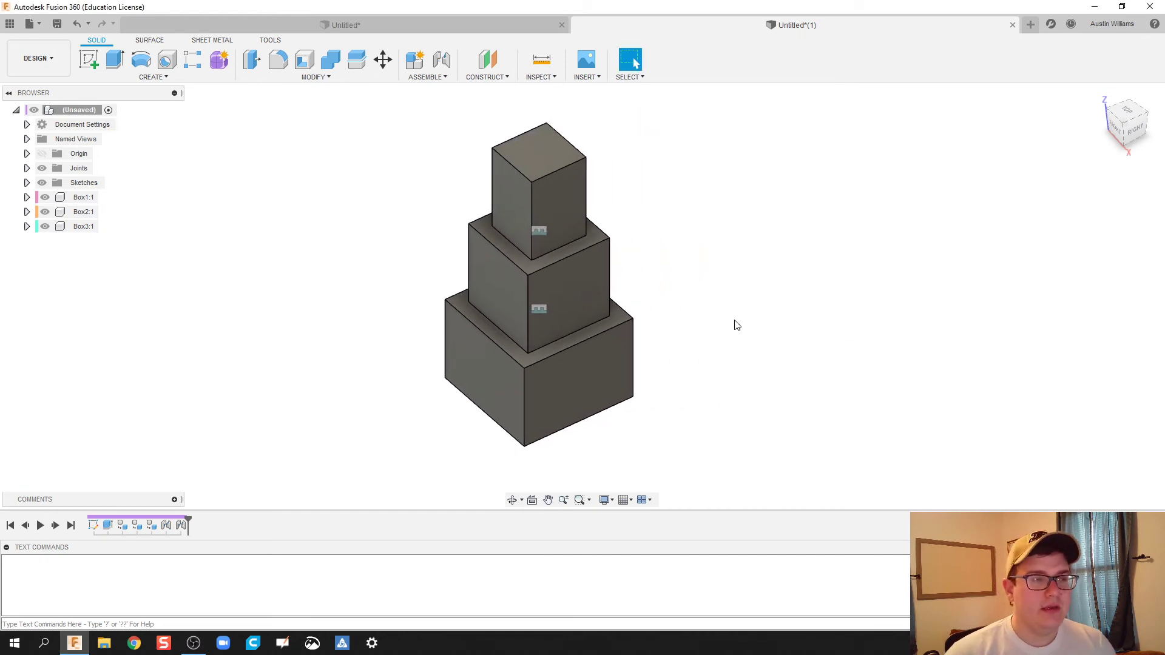
# Return to the grey tower design and search the appearance library for 'paint'.
pyautogui.click(429, 27)
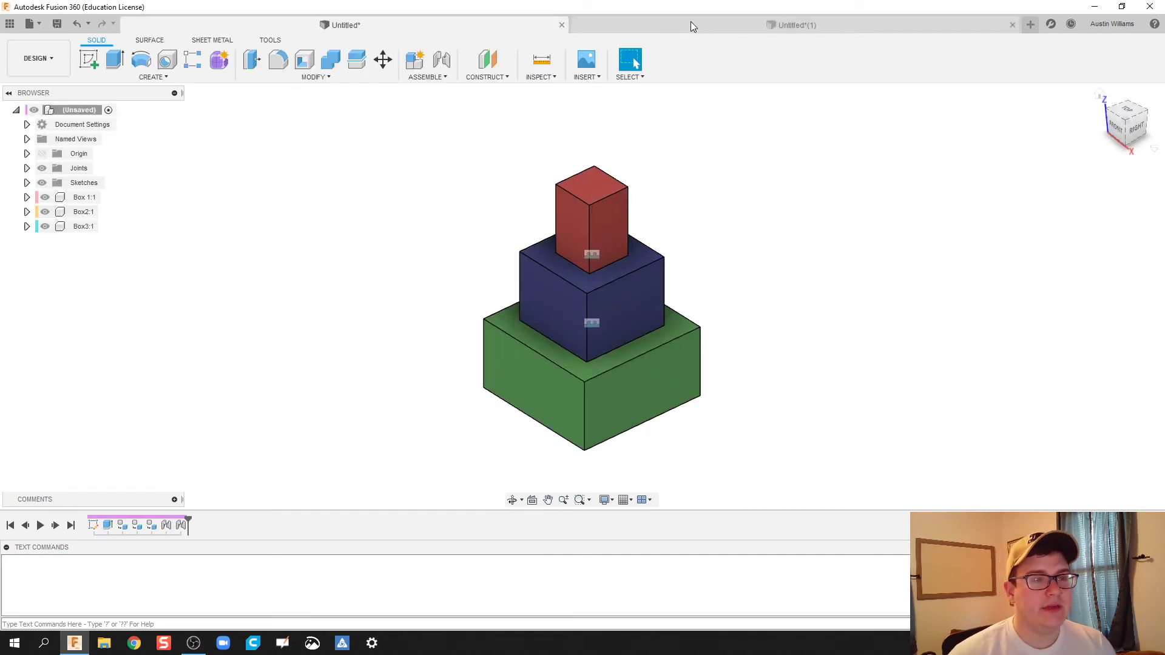
pyautogui.click(711, 26)
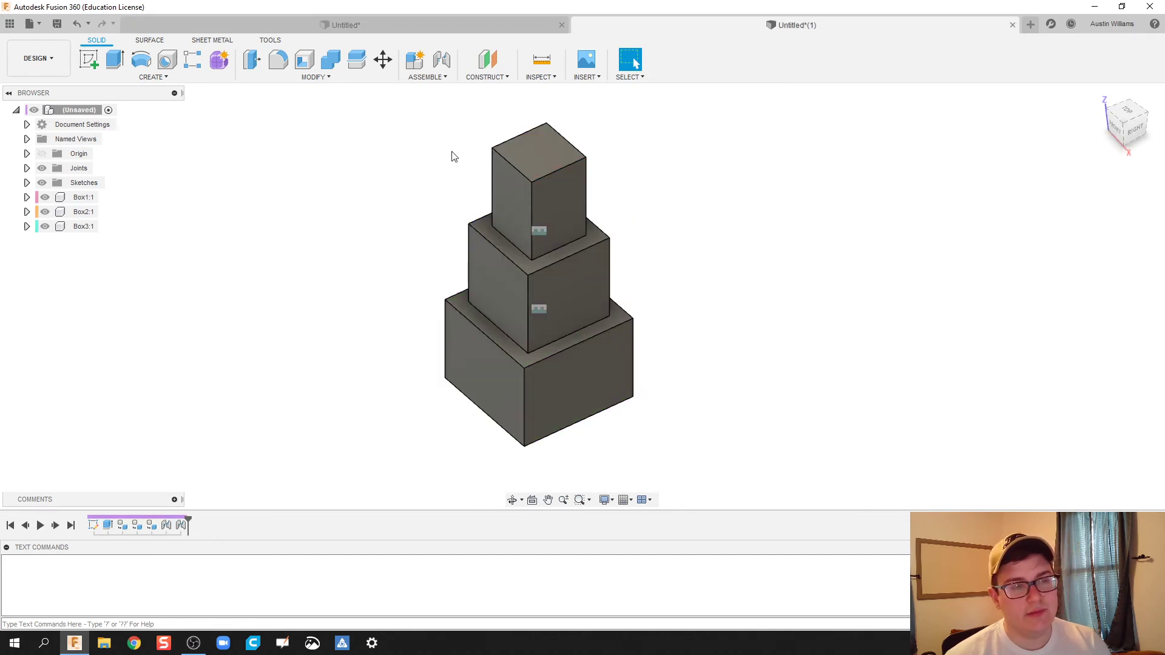
pyautogui.press('a')
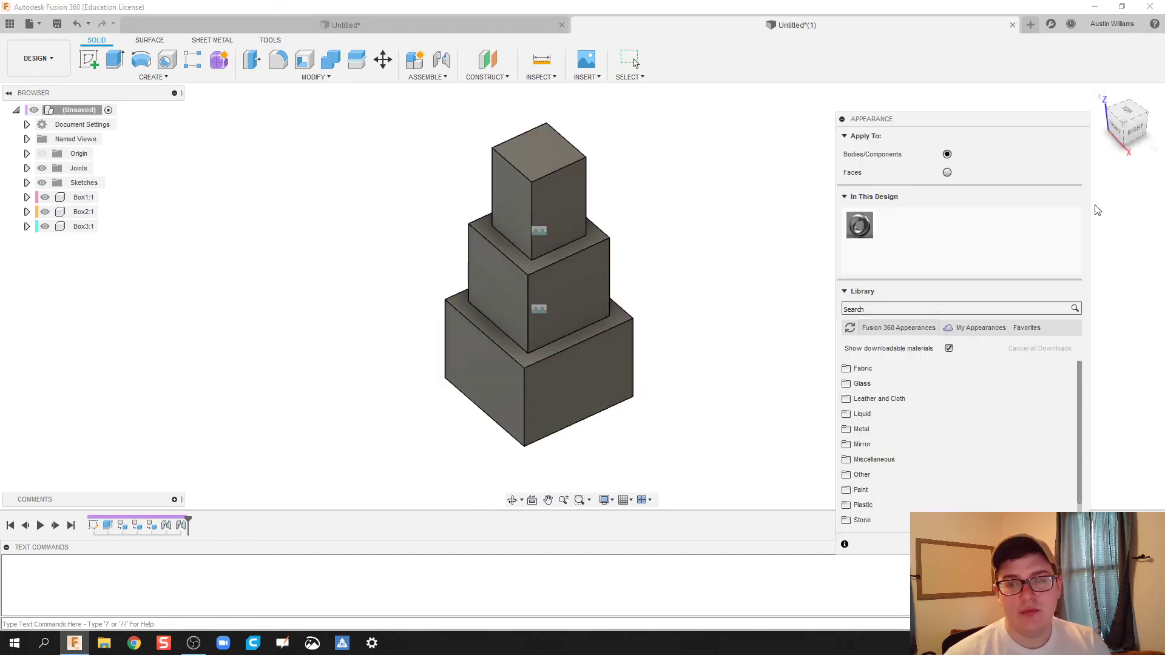
pyautogui.click(898, 308)
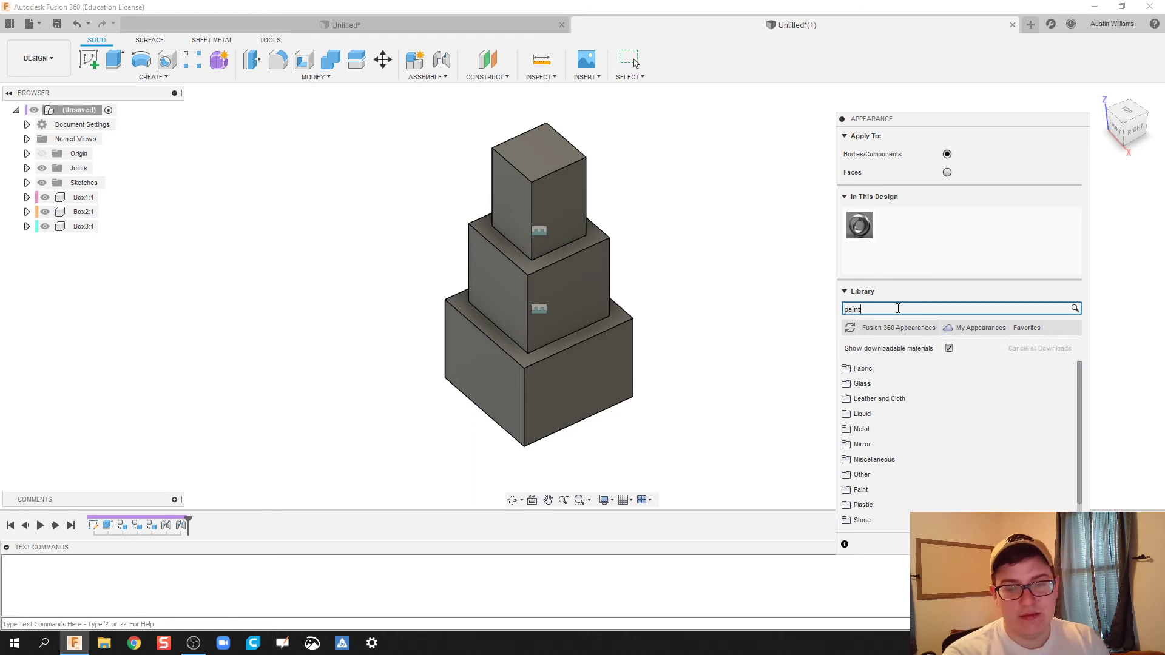
pyautogui.press('Return')
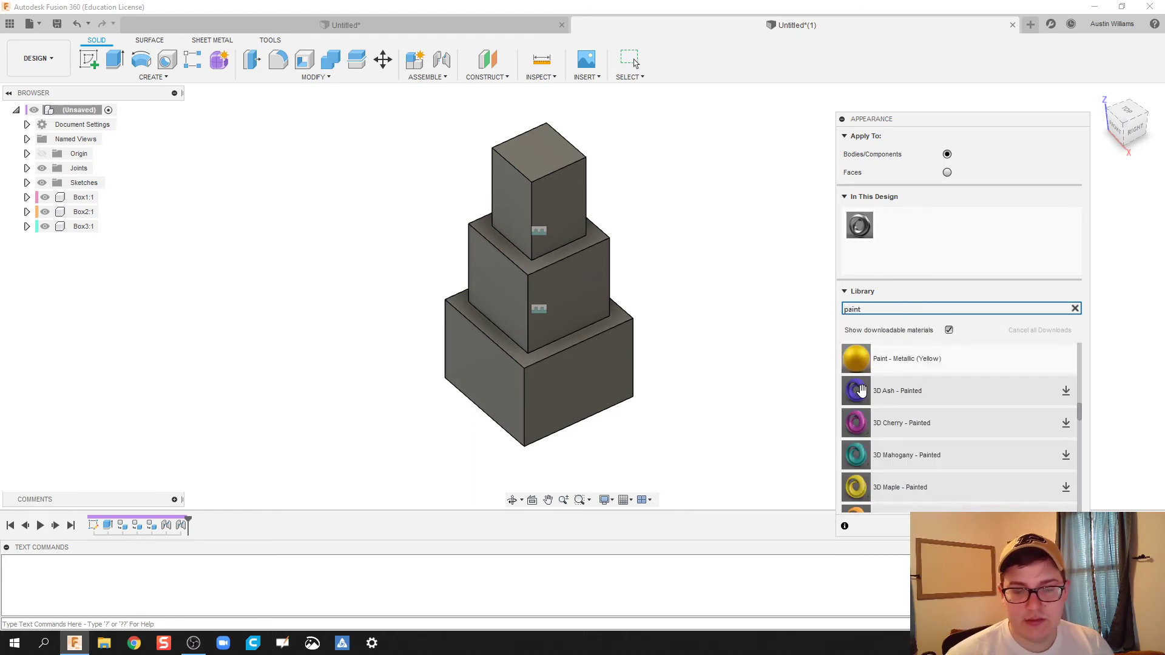
# Try 3D Ash - Painted on the top and middle boxes, then cancel with Esc.
pyautogui.moveTo(861, 390); pyautogui.dragTo(541, 217)
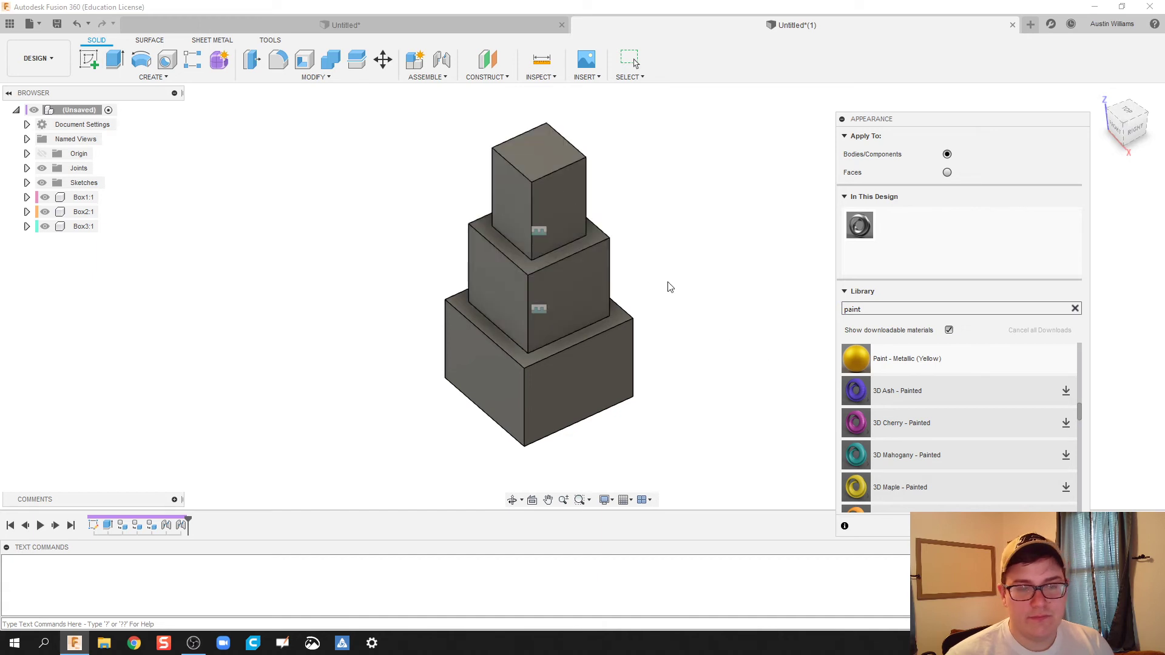
pyautogui.click(535, 203)
pyautogui.moveTo(866, 391); pyautogui.dragTo(520, 225)
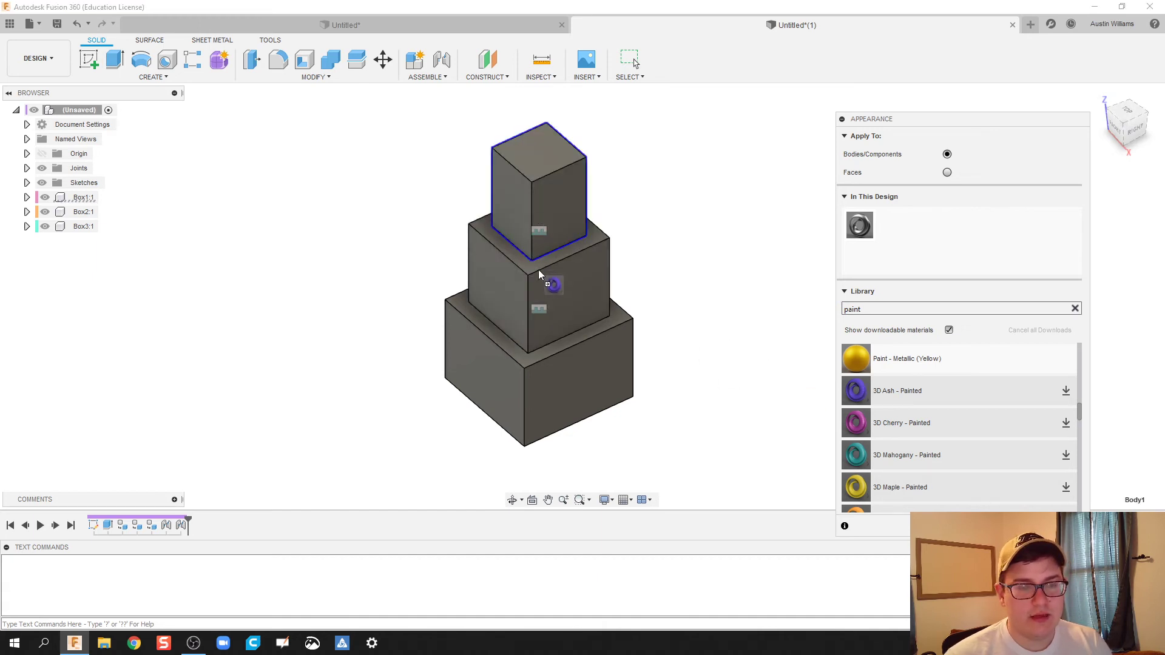
pyautogui.moveTo(537, 270); pyautogui.dragTo(570, 287)
pyautogui.keyDown('ctrl'); pyautogui.click(529, 289); pyautogui.keyUp('ctrl')
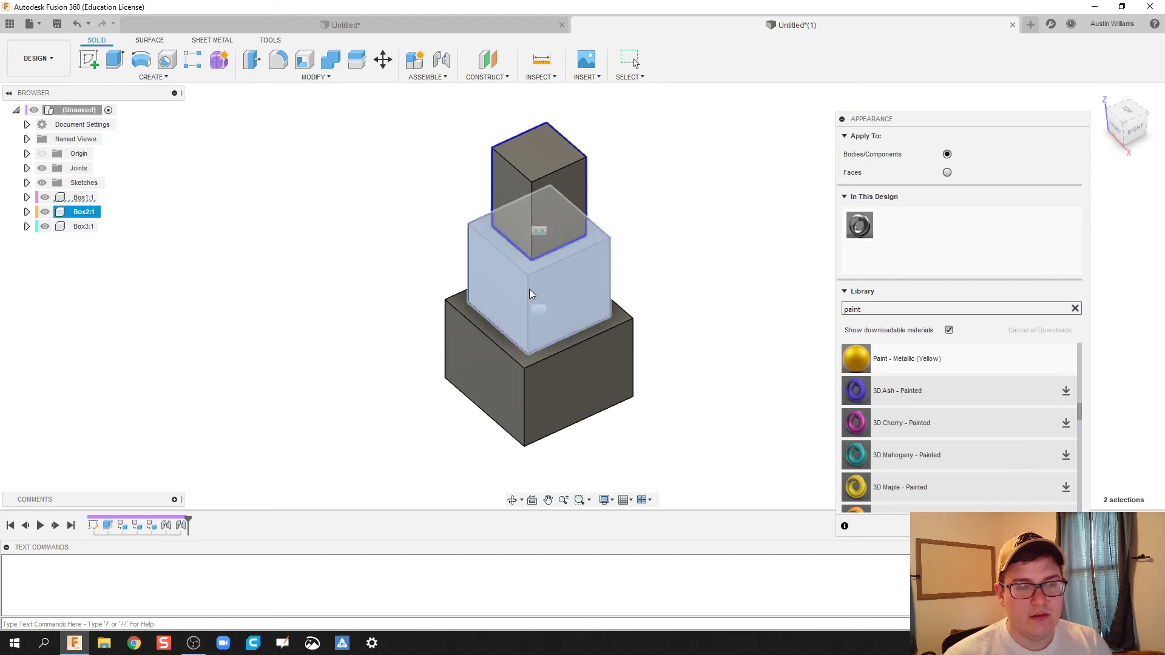
pyautogui.moveTo(951, 401); pyautogui.dragTo(551, 332)
pyautogui.press('Escape')
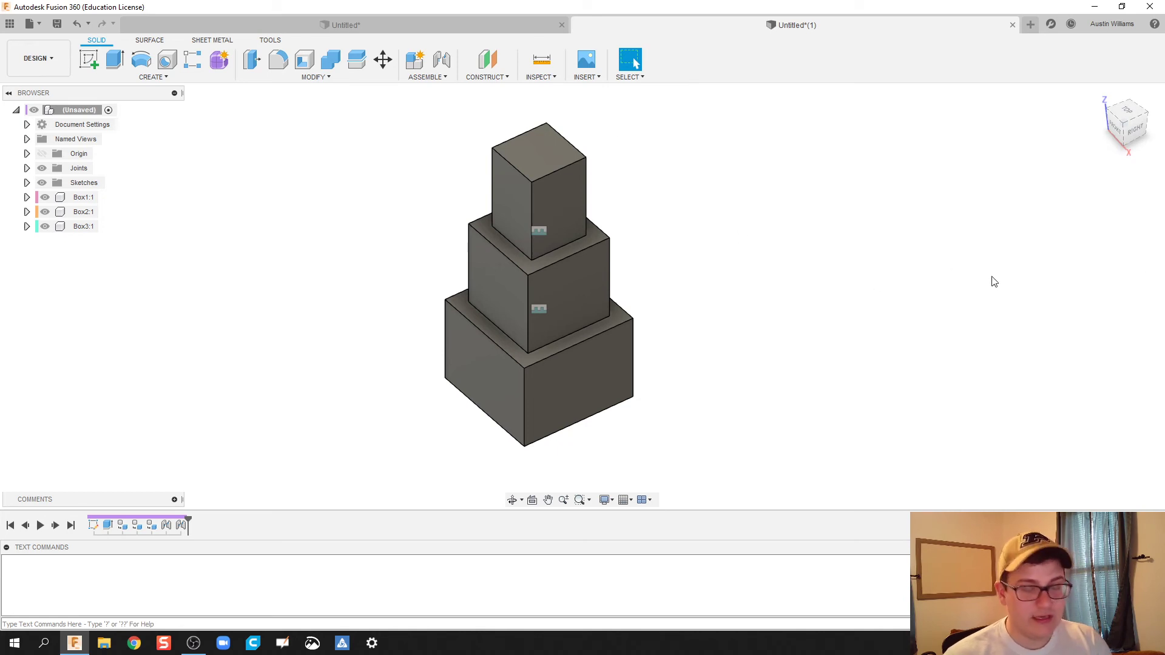
# Search appearances for 'red' and apply Aluminum - Anodized Rough (Red) to the middle box.
pyautogui.press('a')
pyautogui.click(877, 306)
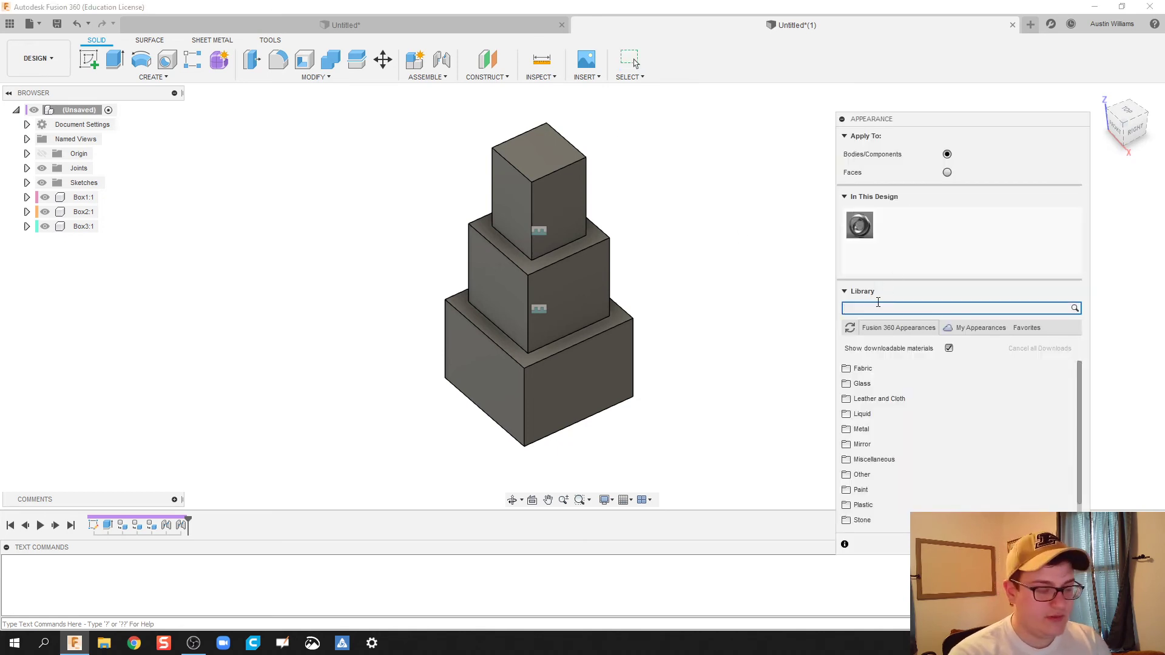
pyautogui.press('Return')
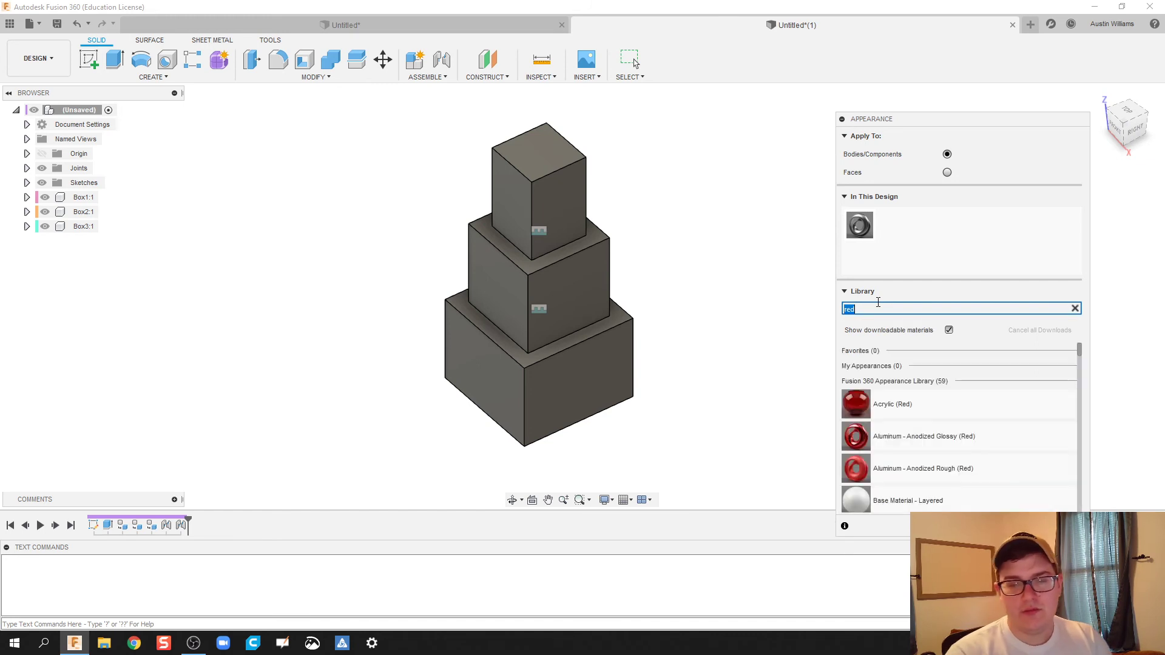
pyautogui.moveTo(856, 455); pyautogui.dragTo(539, 293)
pyautogui.scroll(-3, 874, 412)
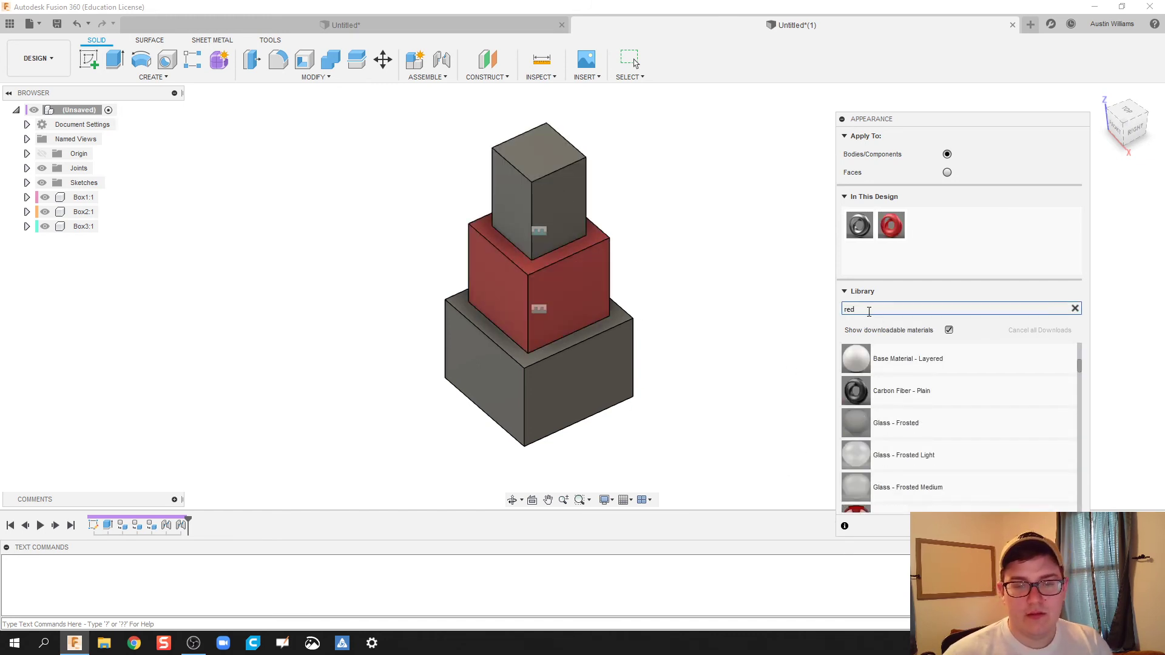
# Search 'paint' and apply Enamel Glossy Blue to the bottom box and Yellow to the top.
pyautogui.click(868, 311)
pyautogui.press('BackSpace')
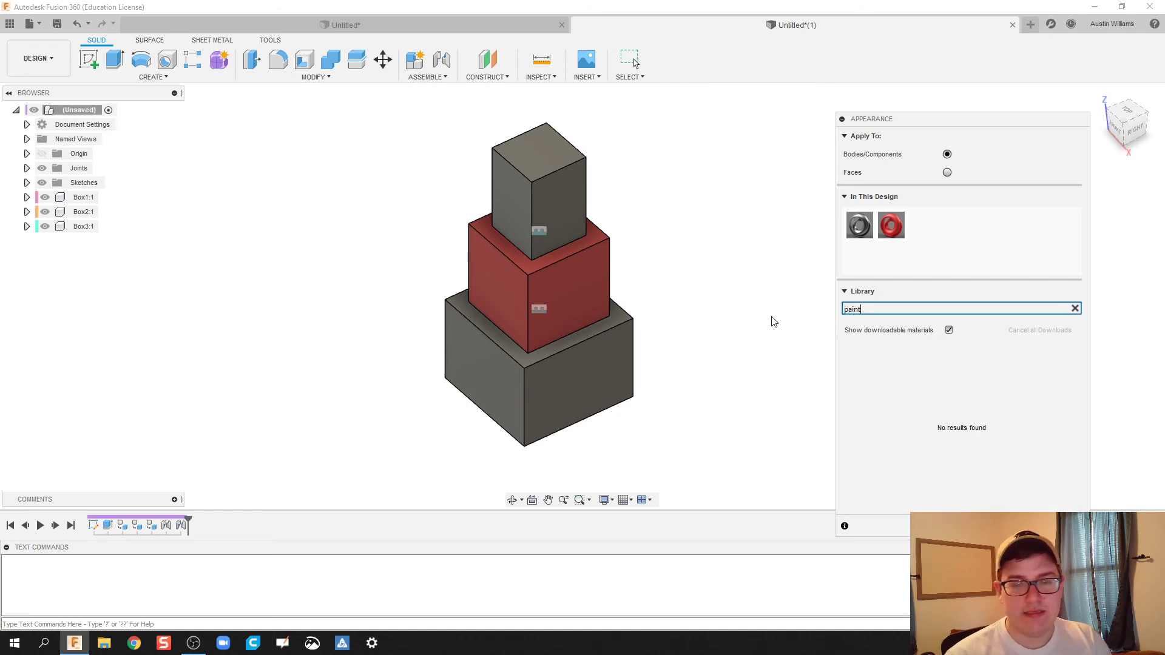
pyautogui.write('paint')
pyautogui.moveTo(856, 437)
pyautogui.mouseDown()
pyautogui.moveTo(618, 317)
pyautogui.moveTo(559, 370)
pyautogui.mouseUp()
pyautogui.scroll(-2, 854, 470)
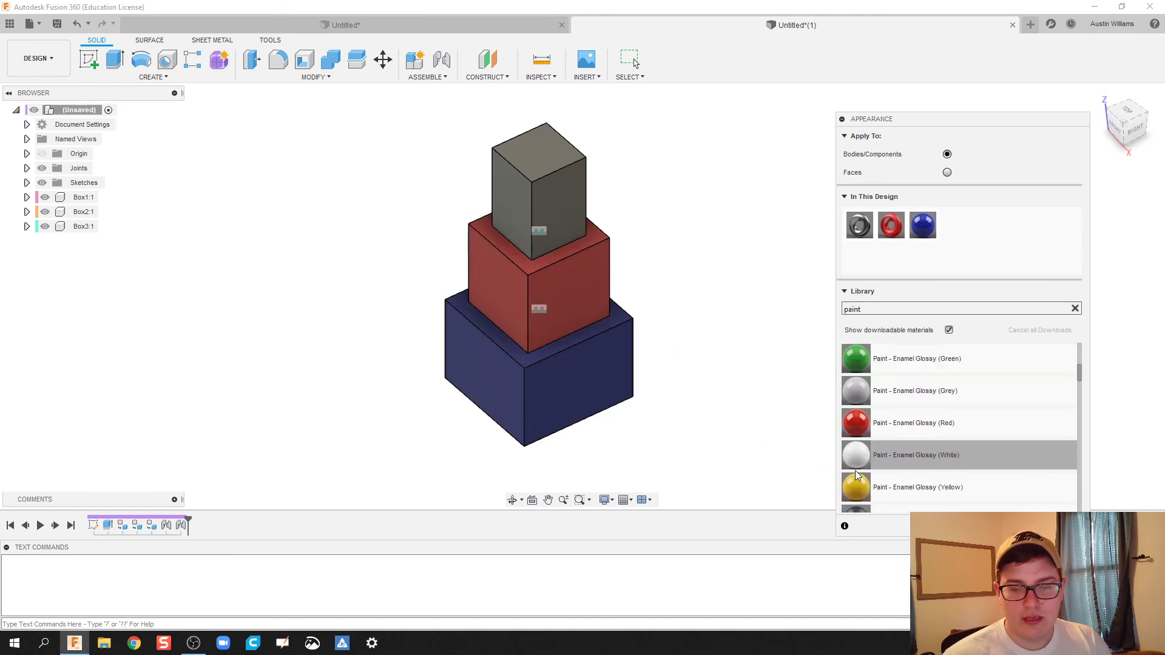
pyautogui.moveTo(856, 483); pyautogui.dragTo(549, 239)
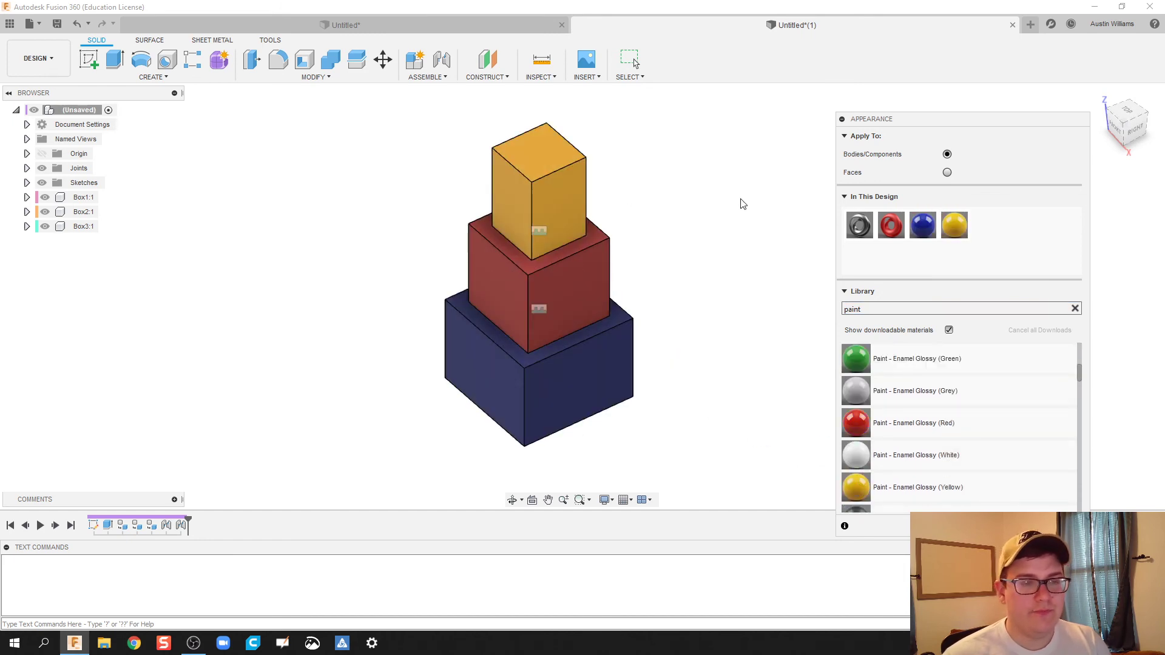
# Collapse the Appearance panel and orbit around the blue, red and yellow tower.
pyautogui.click(842, 119)
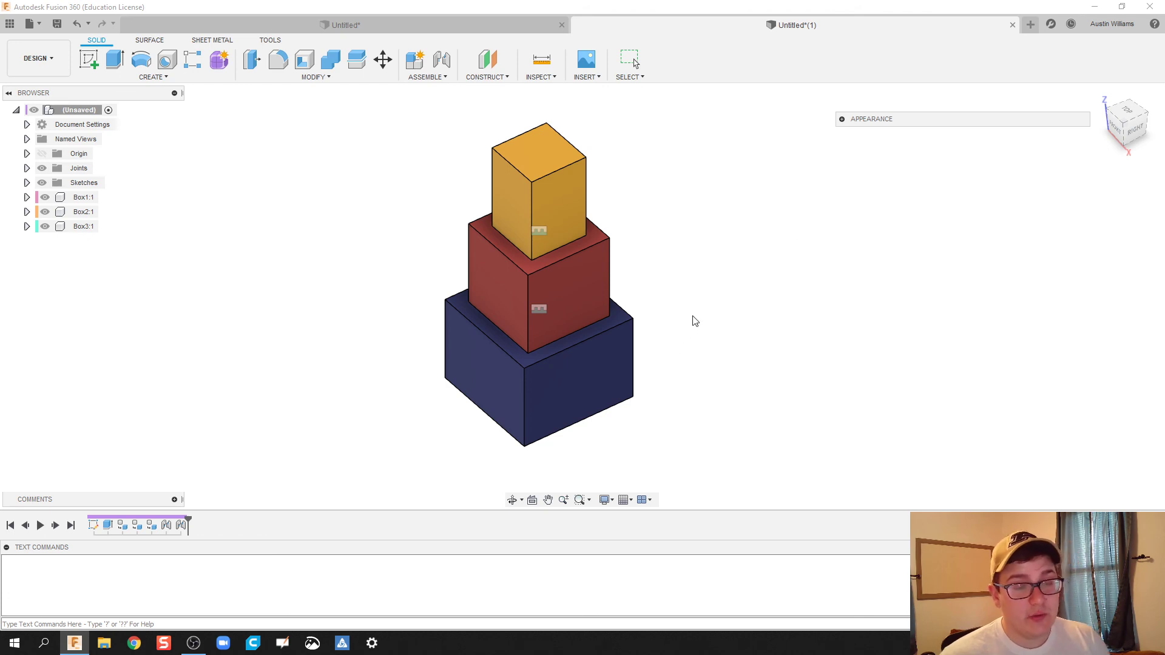
pyautogui.keyDown('shift'); pyautogui.moveTo(695, 321); pyautogui.dragTo(741, 330, button='middle'); pyautogui.keyUp('shift')
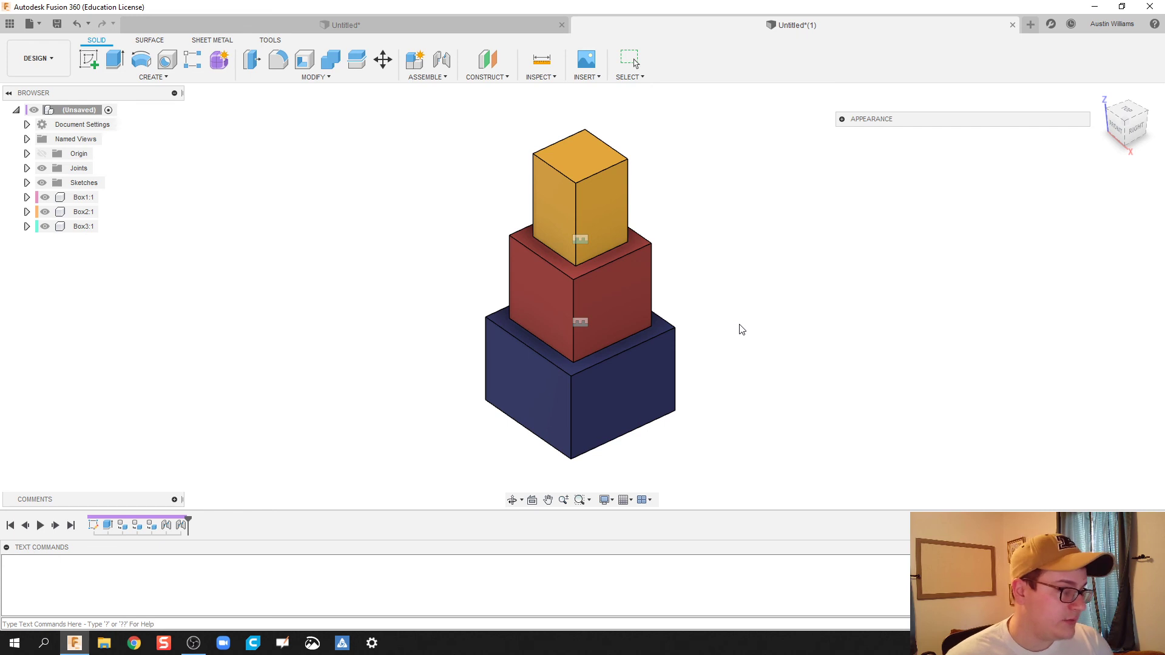